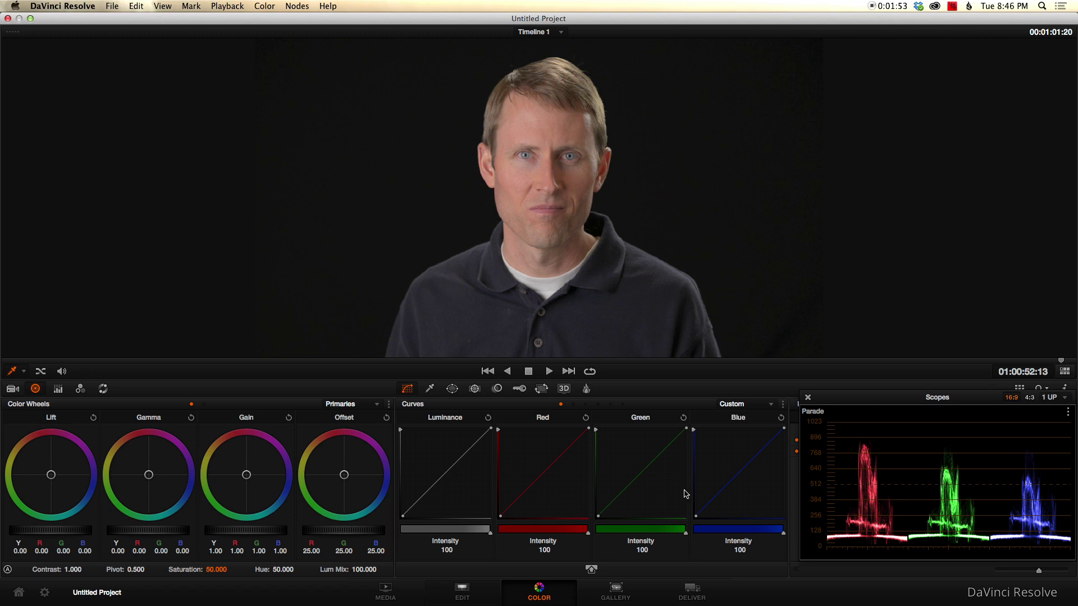
Nudge the Scopes panel left, then set master Lift to -0.06 and Gain to 1.10
left_click(886, 400)
left_click_drag(887, 400, 876, 401)
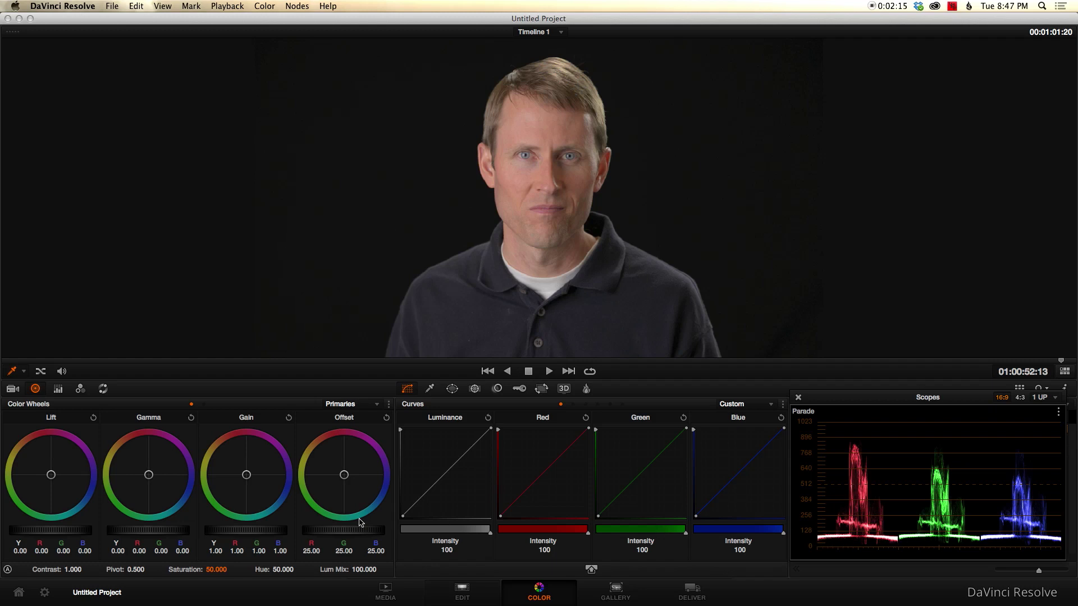
left_click_drag(85, 534, 3, 526)
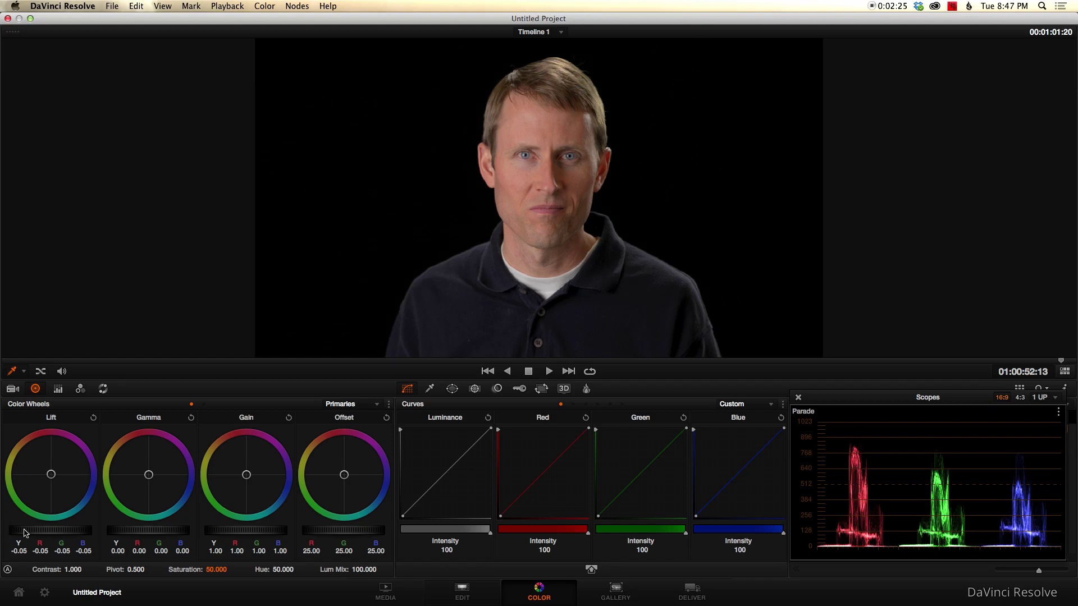
left_click_drag(79, 532, 65, 534)
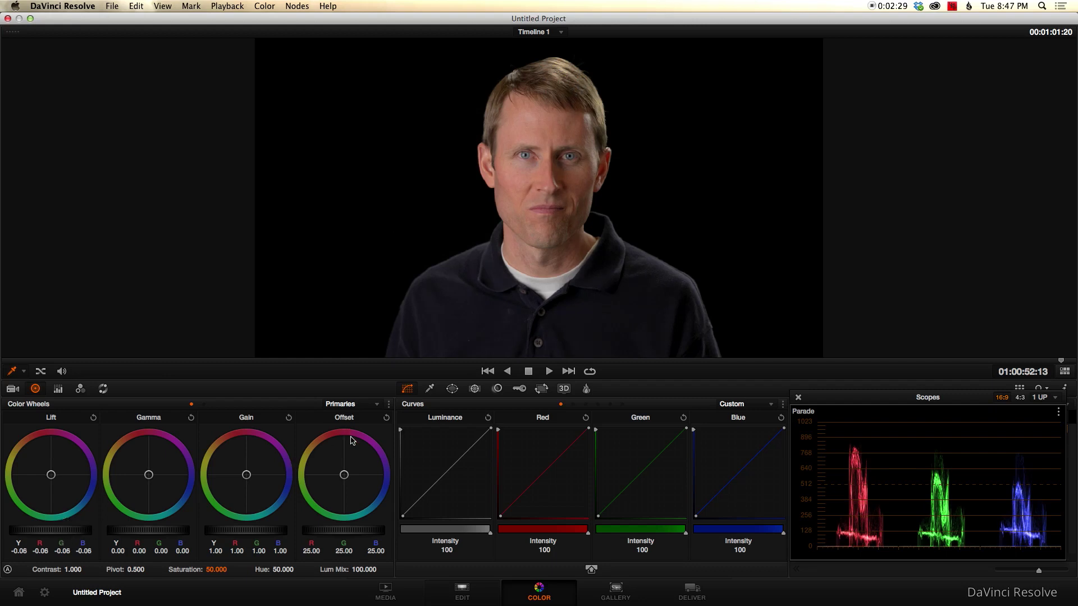
left_click_drag(232, 535, 277, 532)
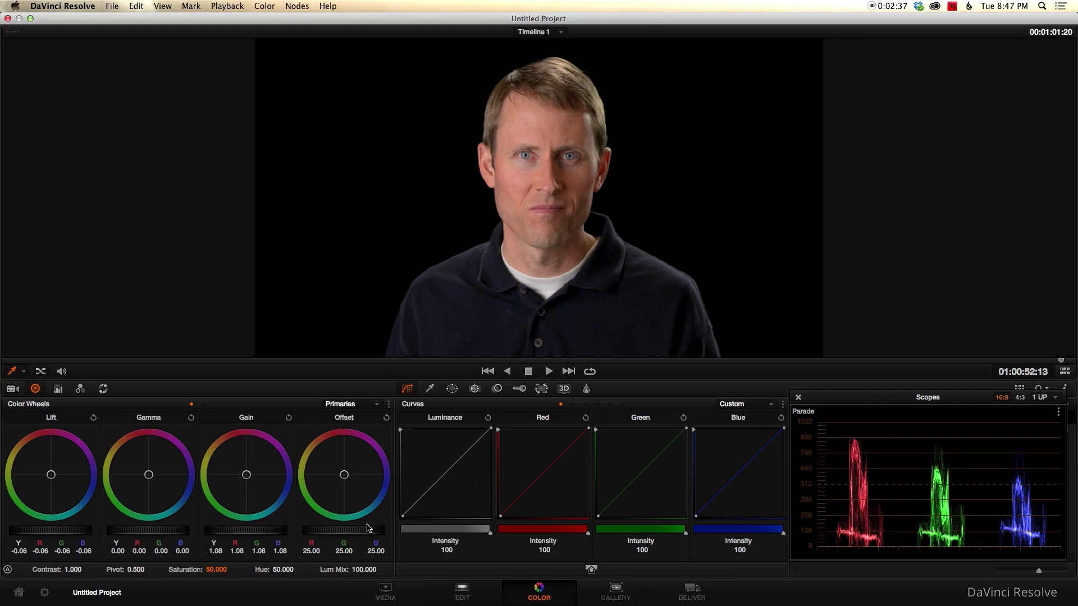
mouse_move(253, 535)
left_mouse_down()
mouse_move(274, 531)
mouse_move(262, 533)
left_mouse_up()
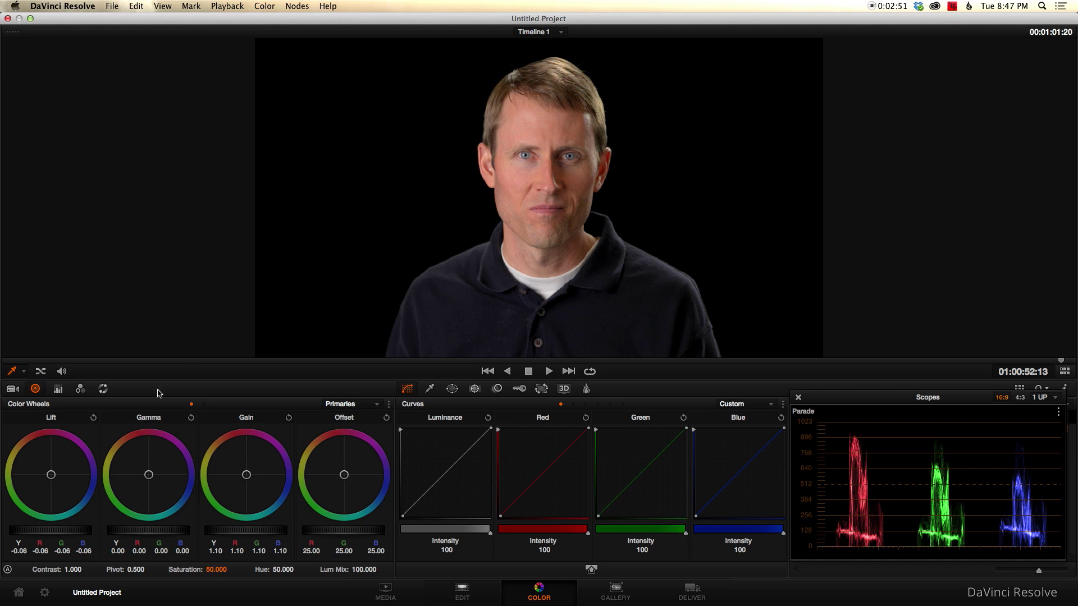
left_click(58, 389)
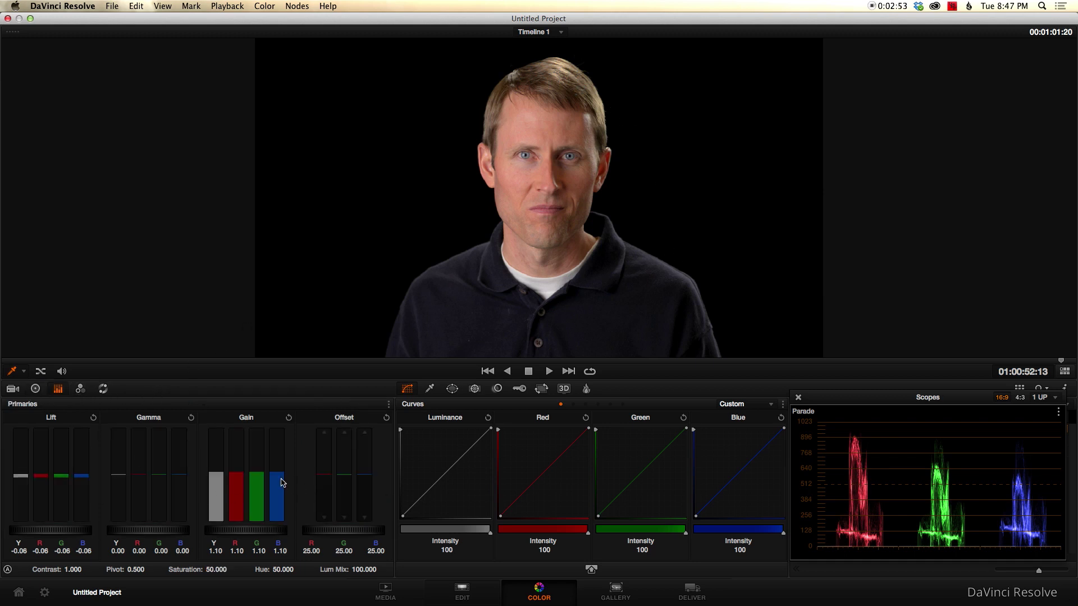
Lower the green Gain bar to 1.09, then go back to wheels and the full Color page
left_click(257, 476)
left_click_drag(258, 477, 257, 477)
left_click(35, 389)
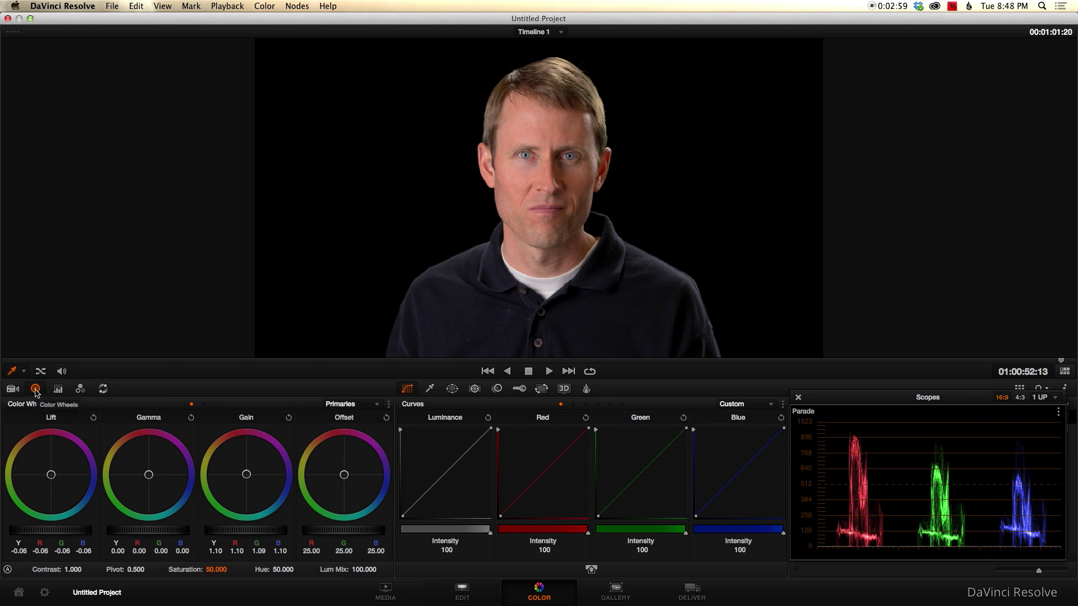
left_click(1062, 373)
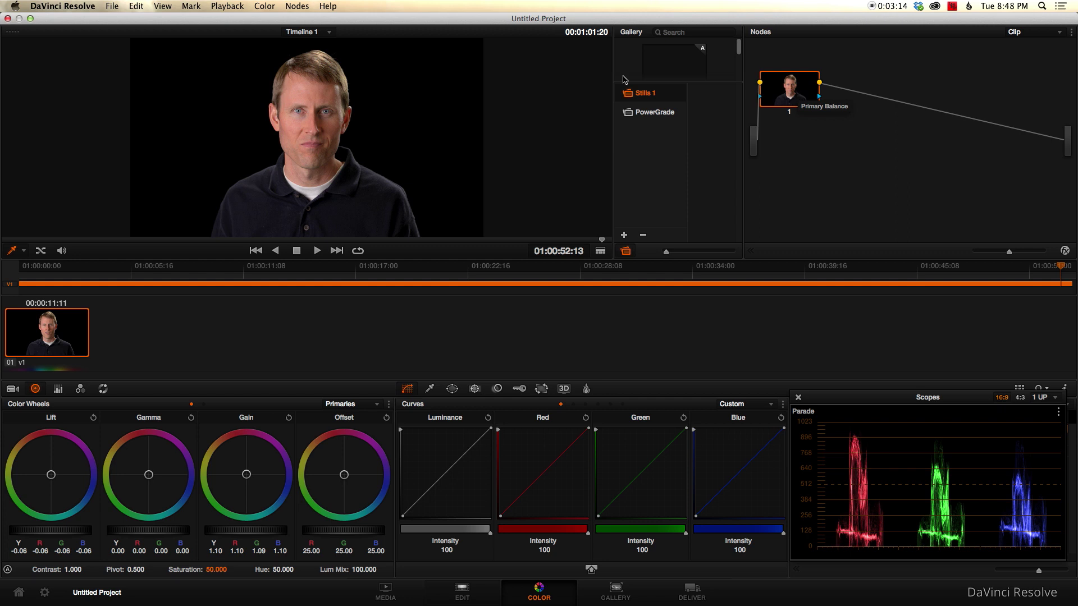
Add serial node 2 and a layer node 4 joined by a Layer Mixer
left_click(293, 4)
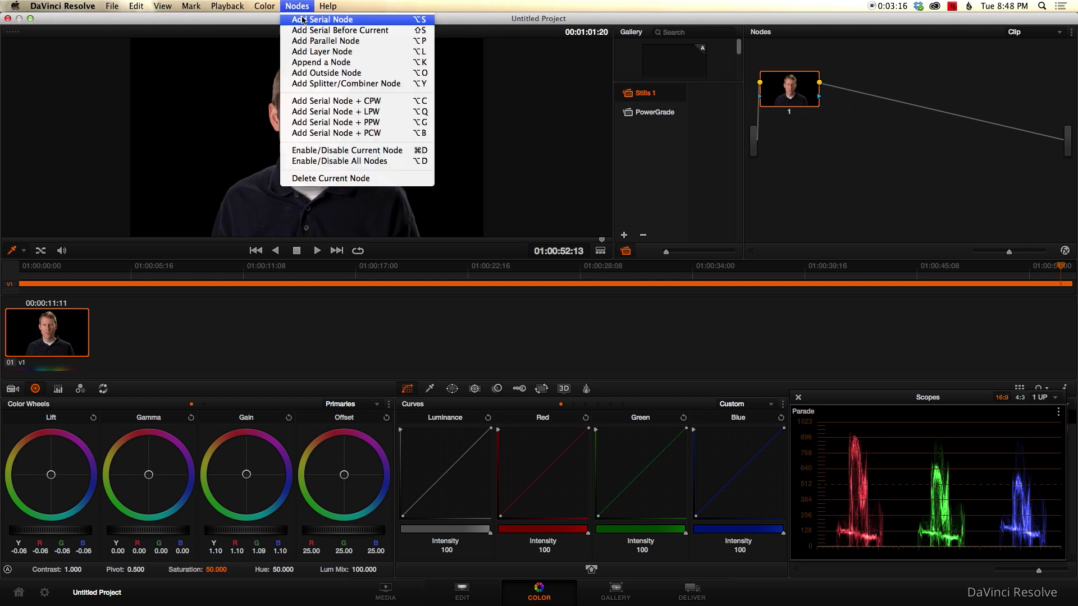
left_click(330, 21)
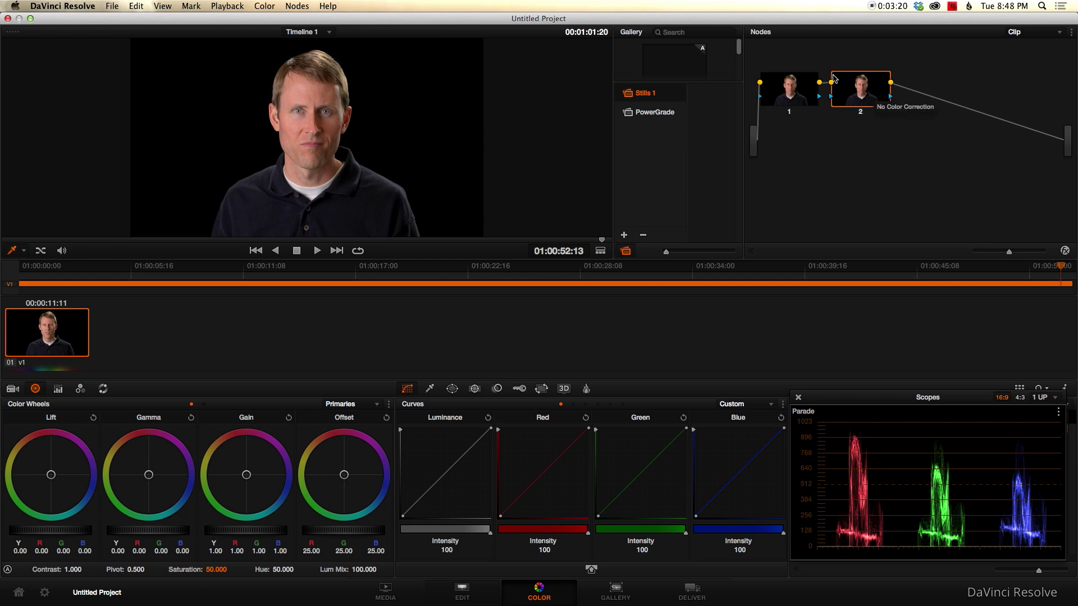
left_click(303, 6)
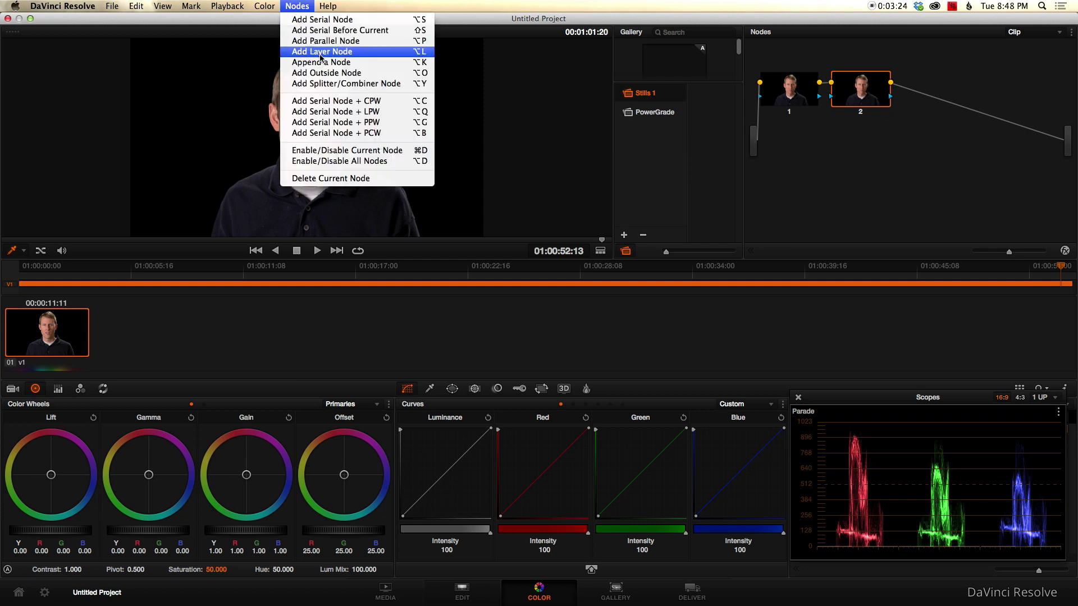
left_click(322, 51)
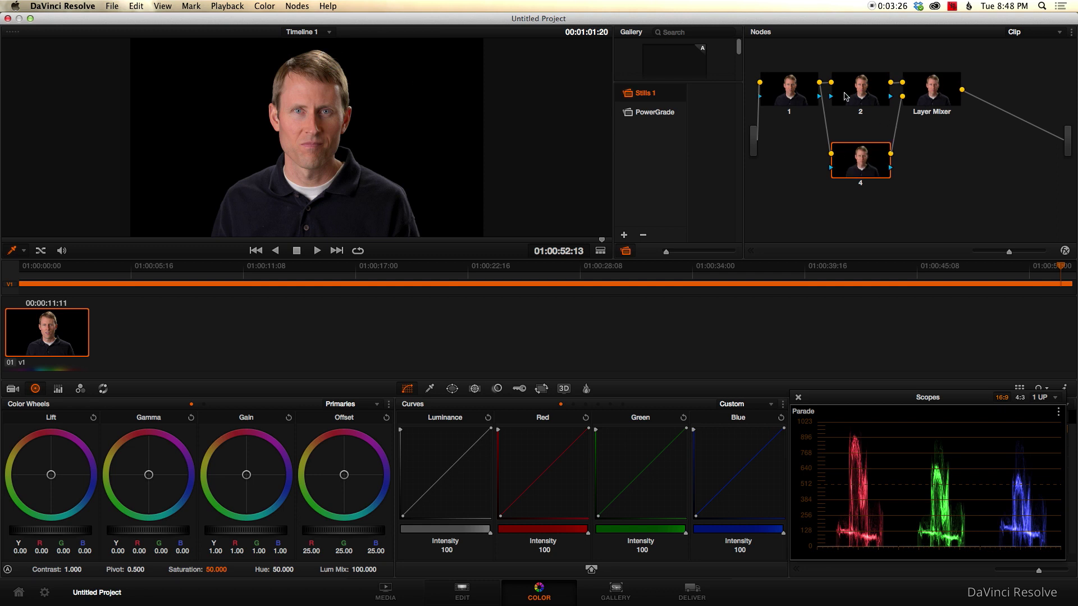
Select nodes 1, 2, layer node 4 and the Layer Mixer in turn to check each grade
left_click(789, 90)
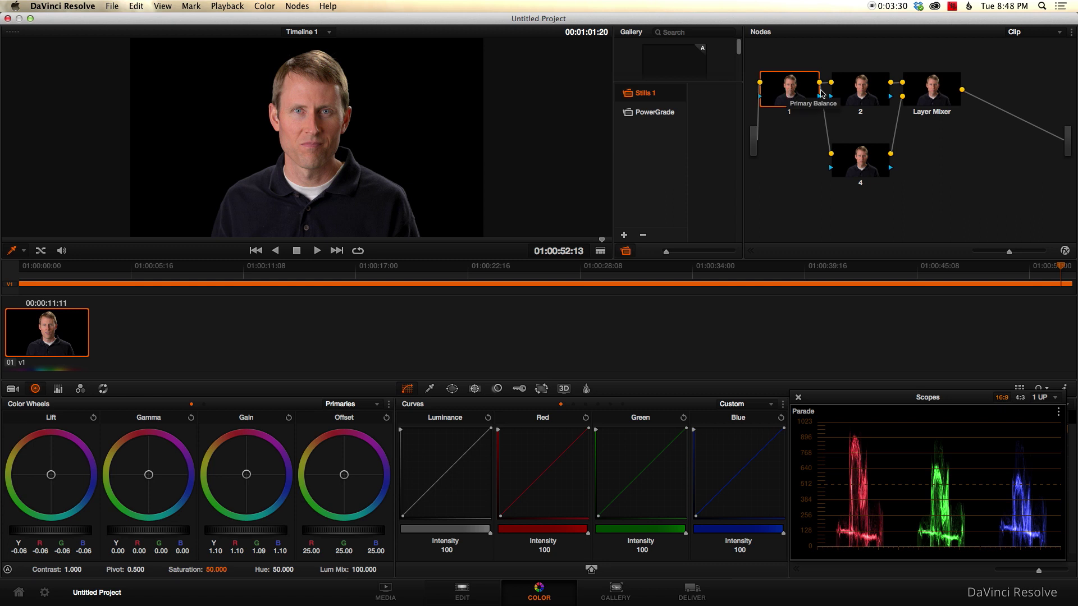
left_click(855, 95)
left_click(852, 163)
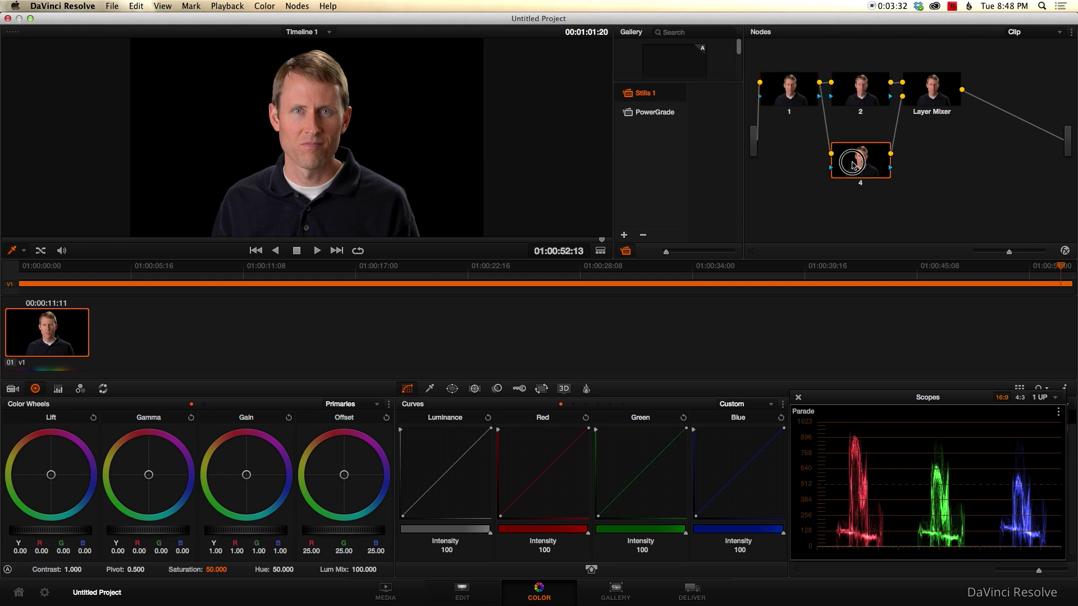
left_click(929, 96)
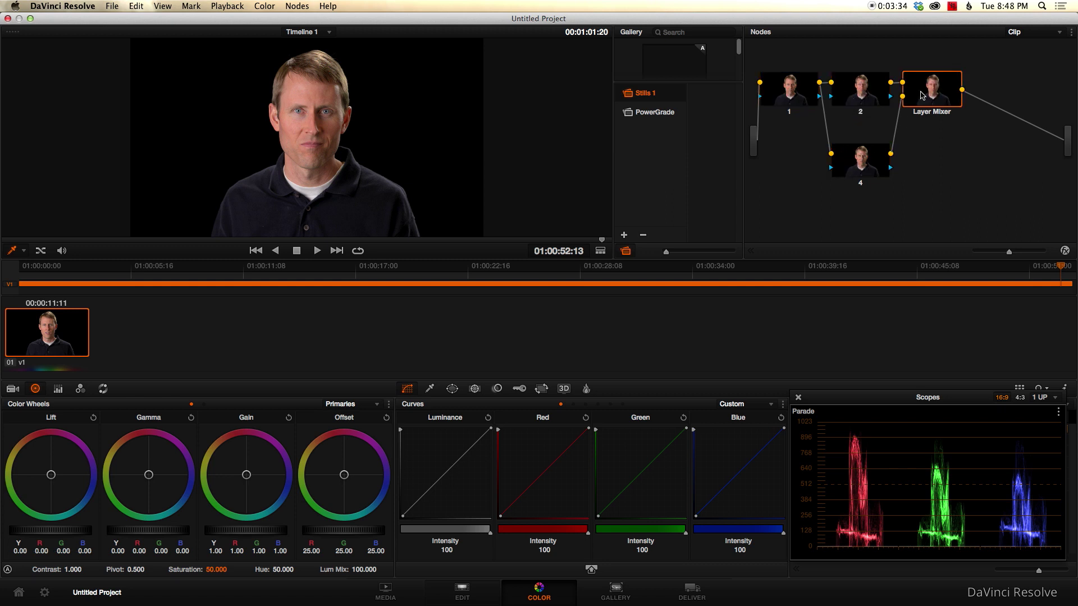
left_click(867, 87)
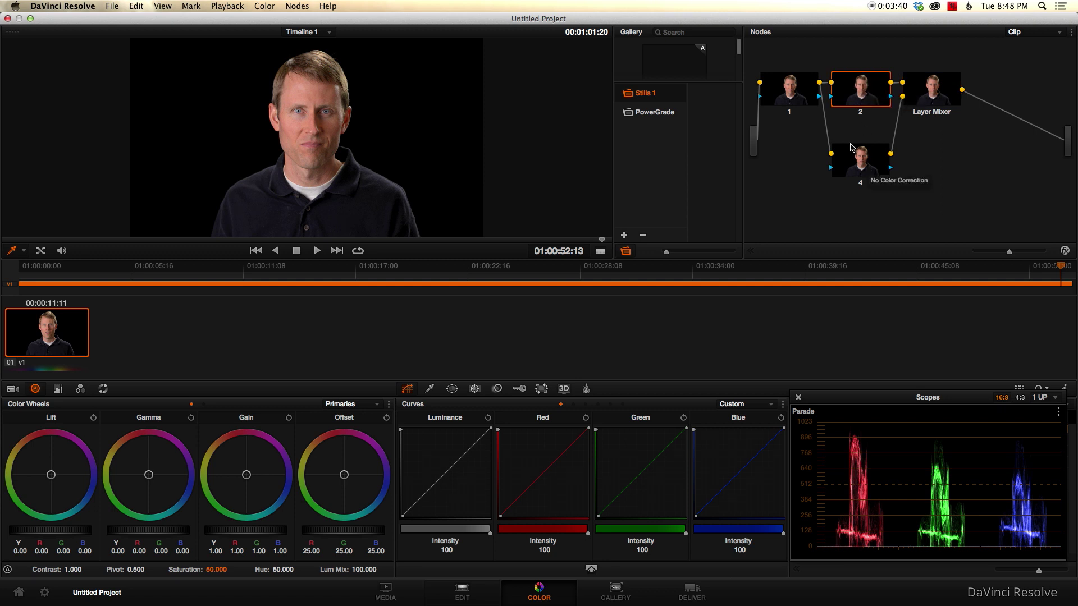
left_click(859, 163)
left_click(858, 96)
Add serial node 5 after the Layer Mixer
left_click(926, 97)
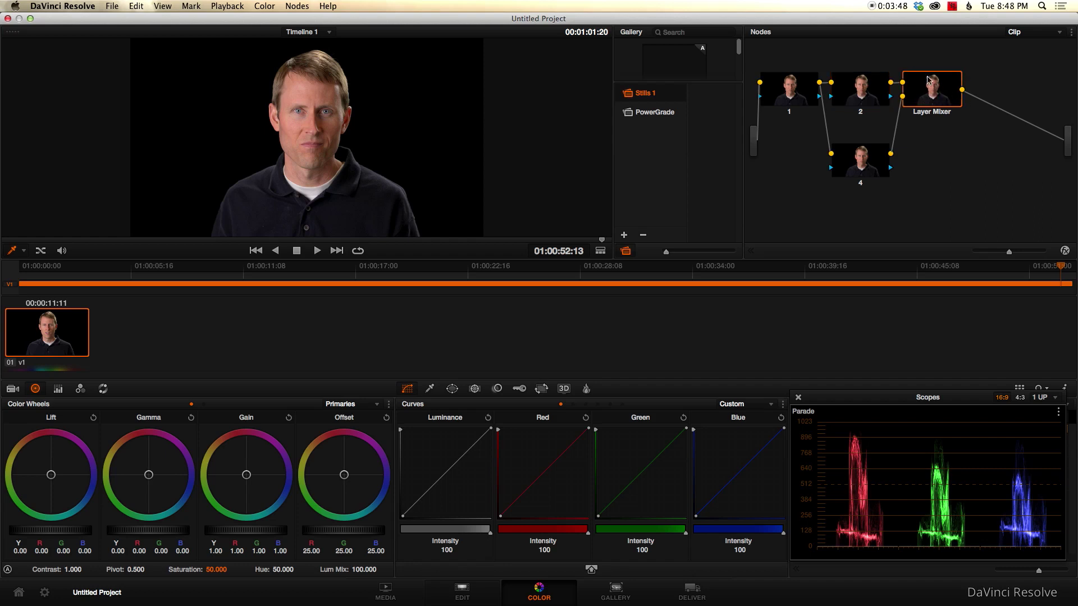
left_click(308, 7)
left_click(303, 26)
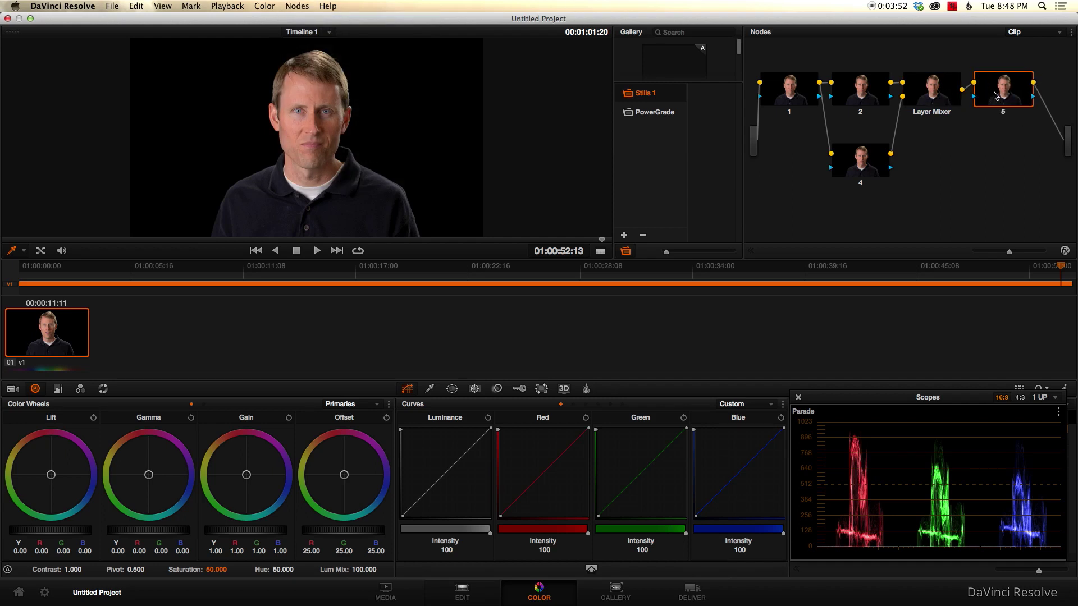
left_click(931, 96)
Set the Layer Mixer's composite mode to Overlay
right_click(934, 95)
mouse_move(956, 148)
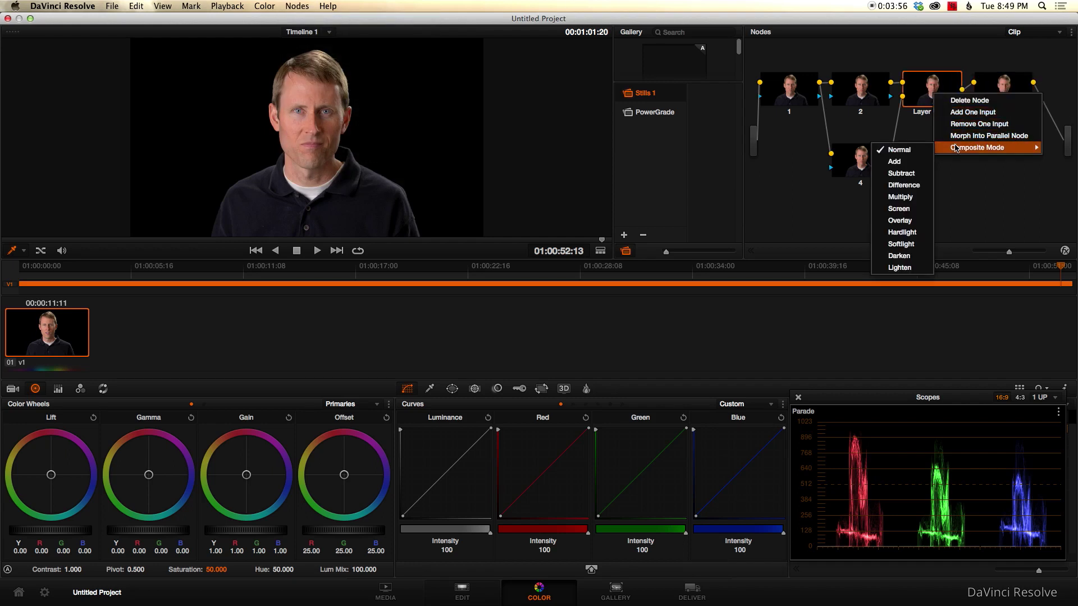
key("Escape")
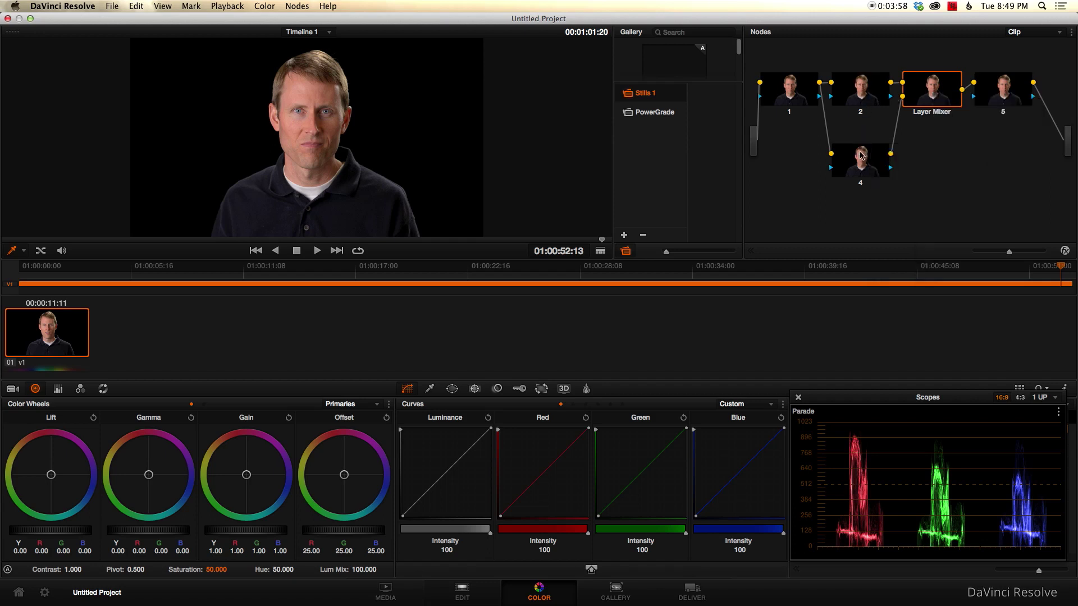
right_click(943, 98)
mouse_move(972, 152)
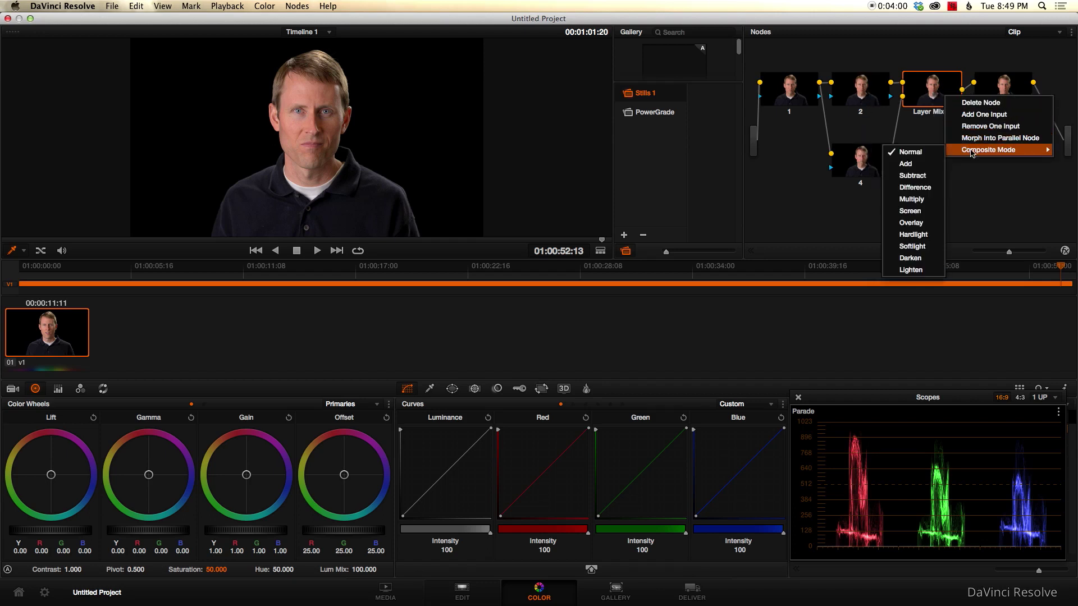
left_click(908, 224)
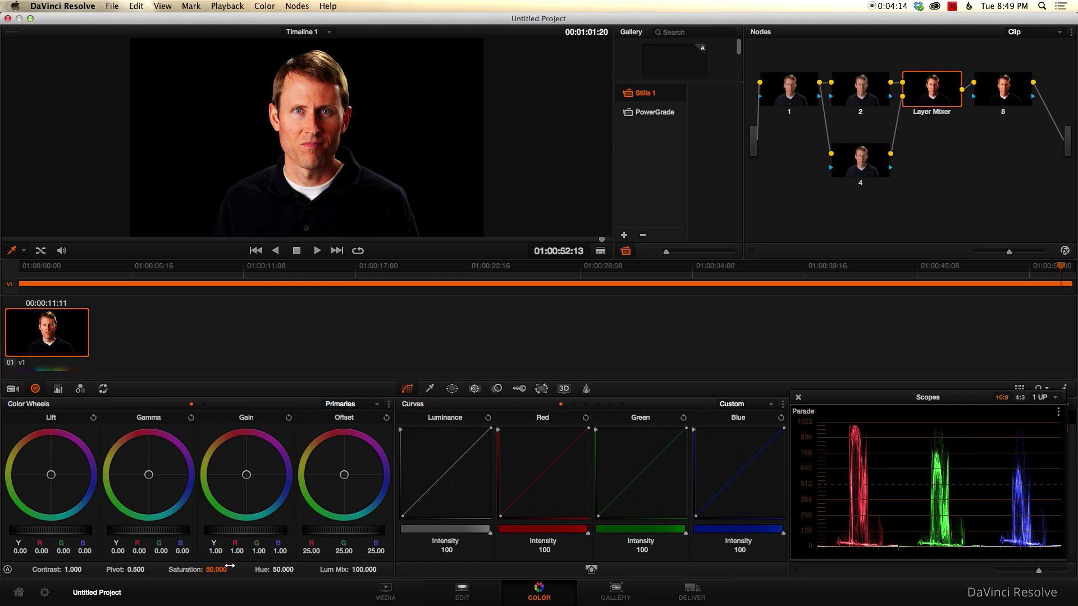
Lower layer node 4's saturation to 30.80 and show its Blur controls
left_click(877, 165)
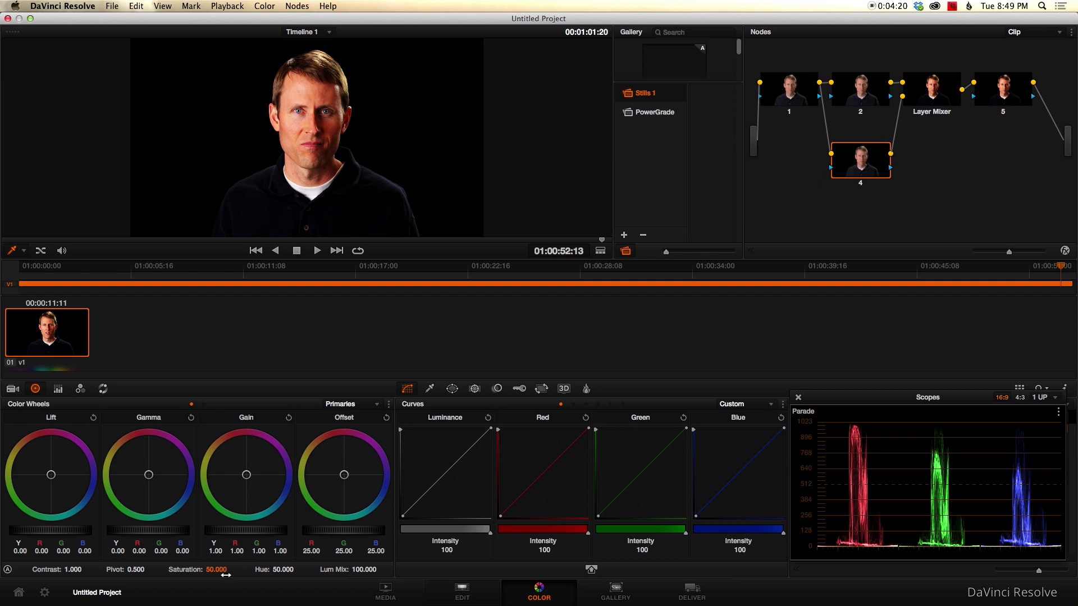
left_click_drag(219, 565, 166, 563)
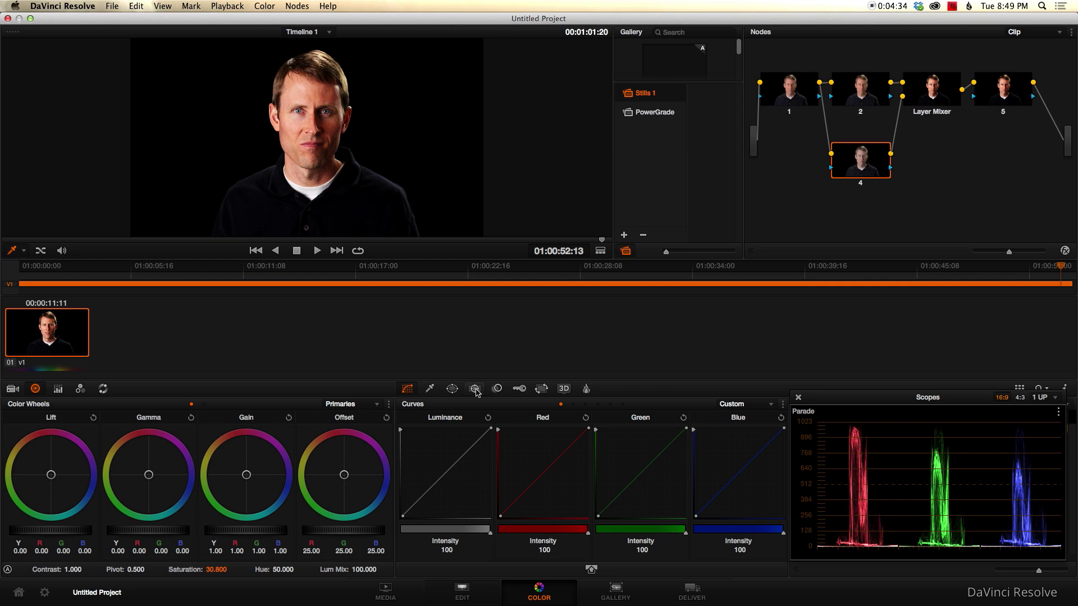
left_click(497, 389)
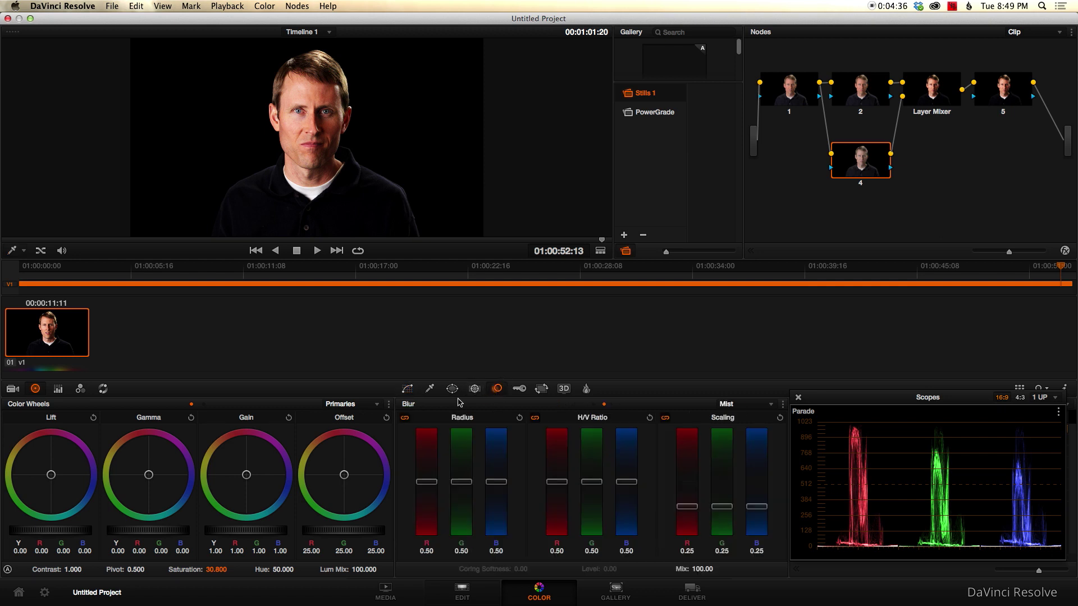
Keep node 4's blur mode at Mist and raise the linked Radius sliders to 1.06
left_click(771, 405)
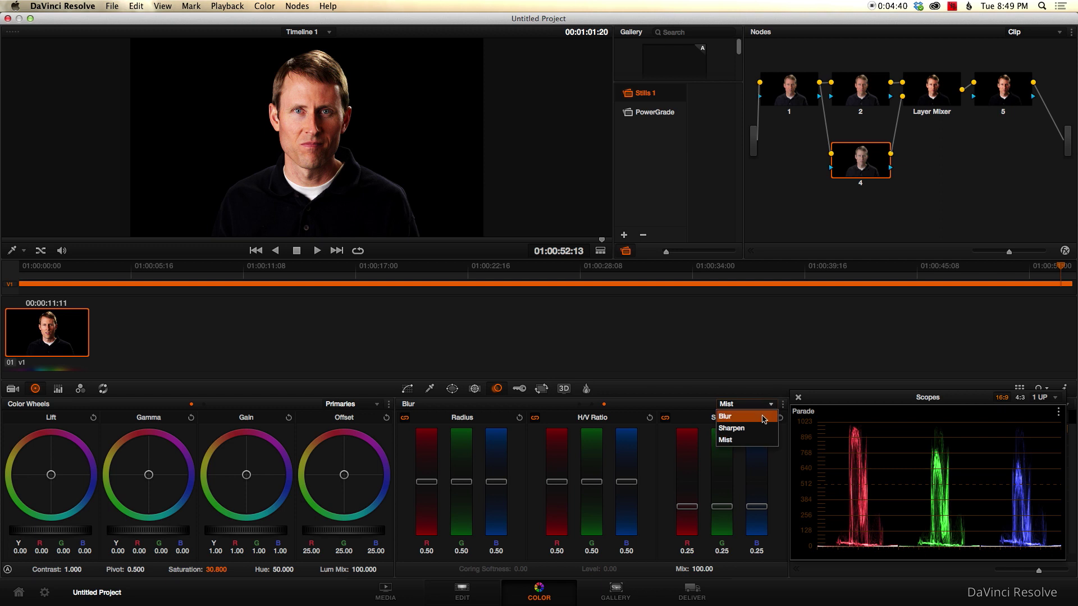
left_click(737, 441)
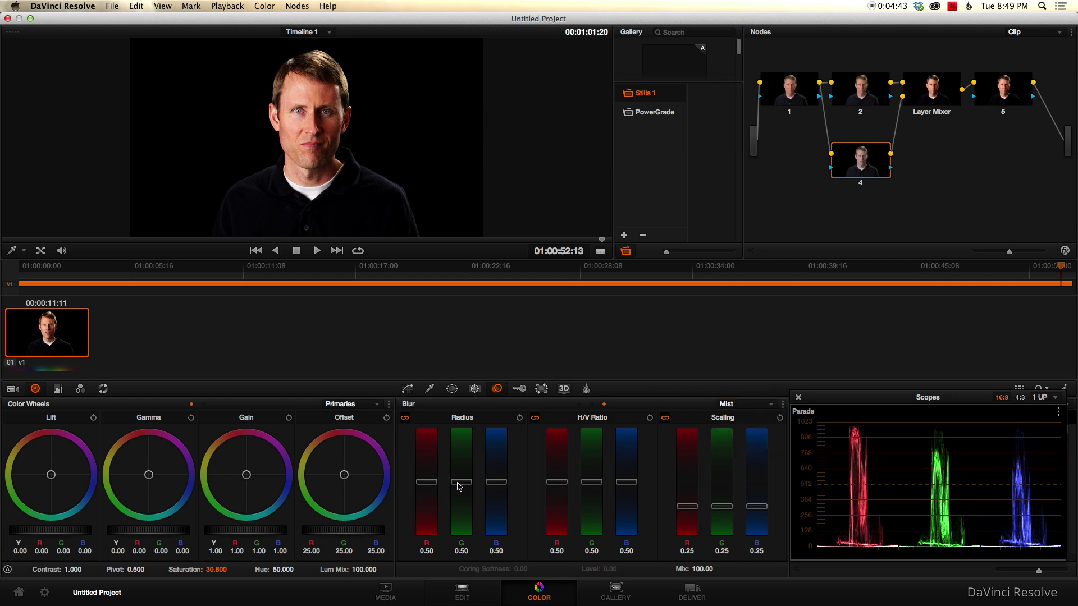
left_click_drag(460, 486, 448, 415)
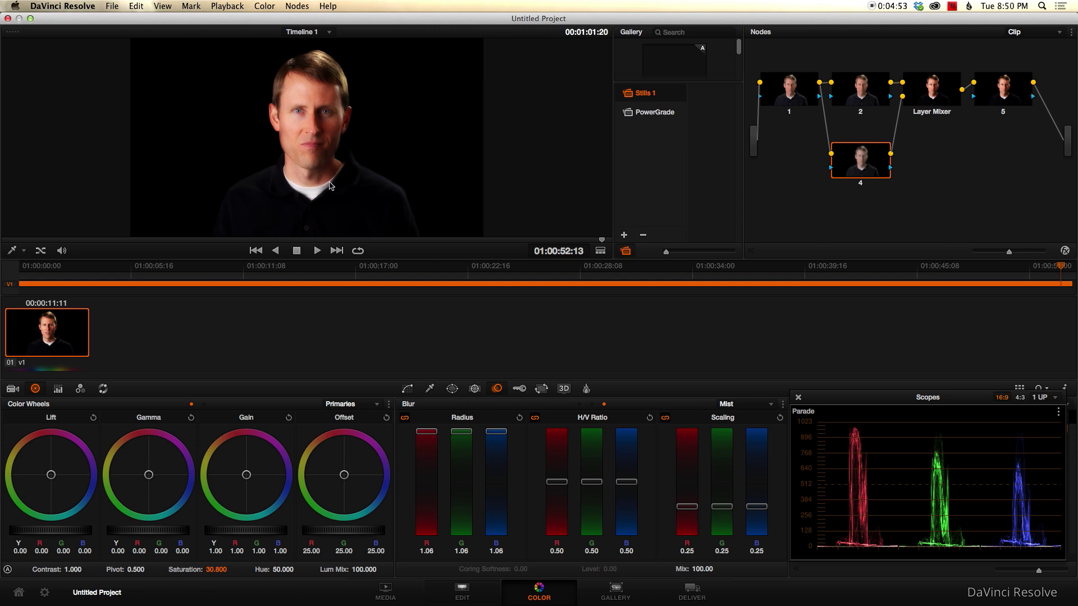
left_click(518, 390)
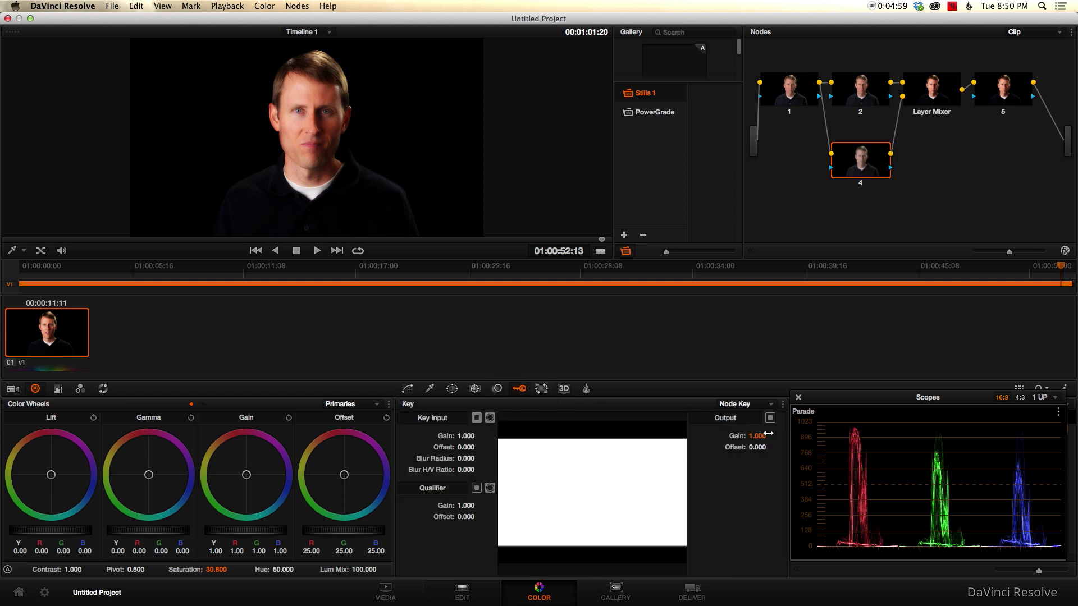
Lower node 4's key output gain and collapse the timeline to enlarge the viewer
mouse_move(757, 436)
left_mouse_down()
mouse_move(521, 421)
mouse_move(400, 396)
mouse_move(763, 436)
left_mouse_up()
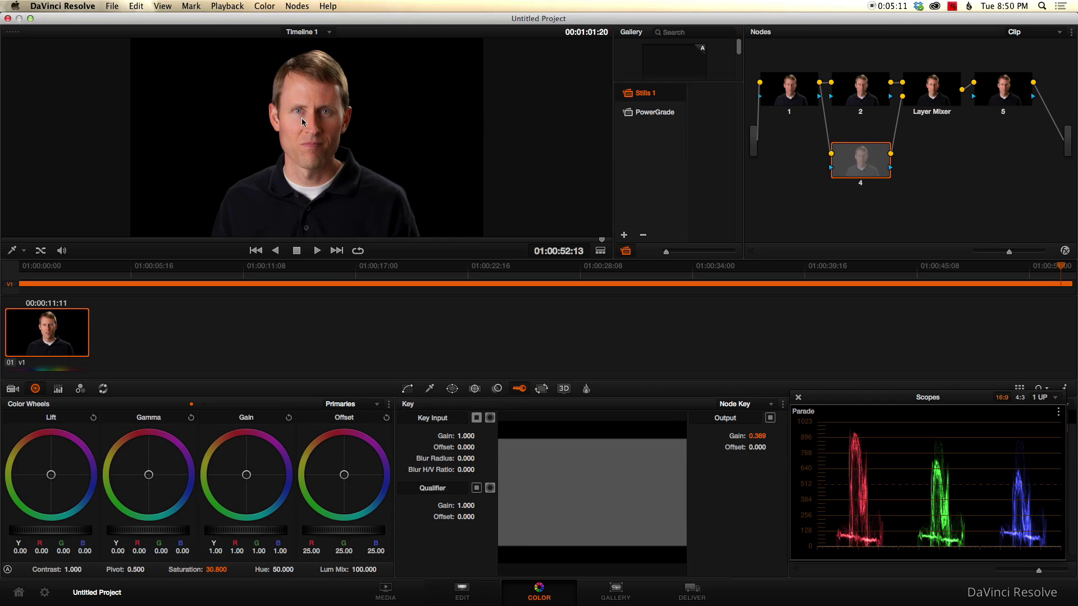
left_click(600, 251)
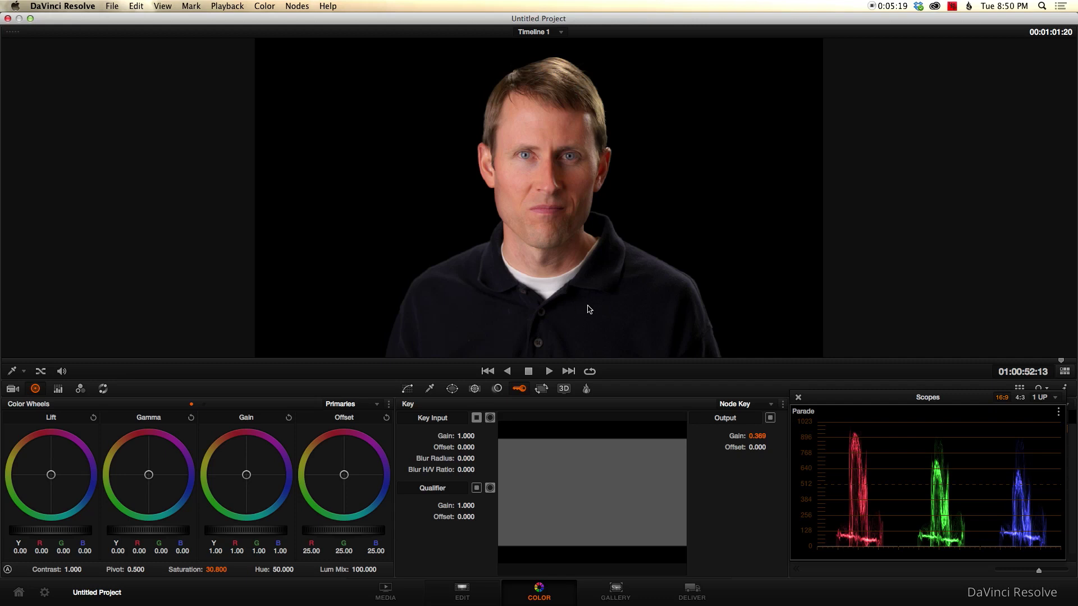
Toggle node 4 with Ctrl+D to compare the glow, then raise key output gain to 0.444
key("ctrl+d")
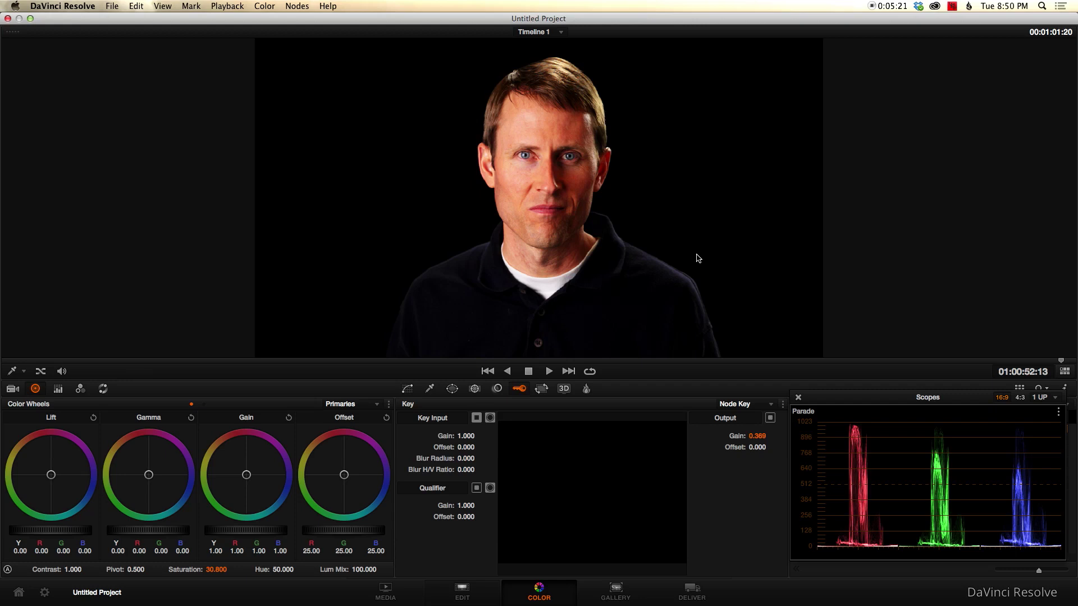
key("ctrl+d")
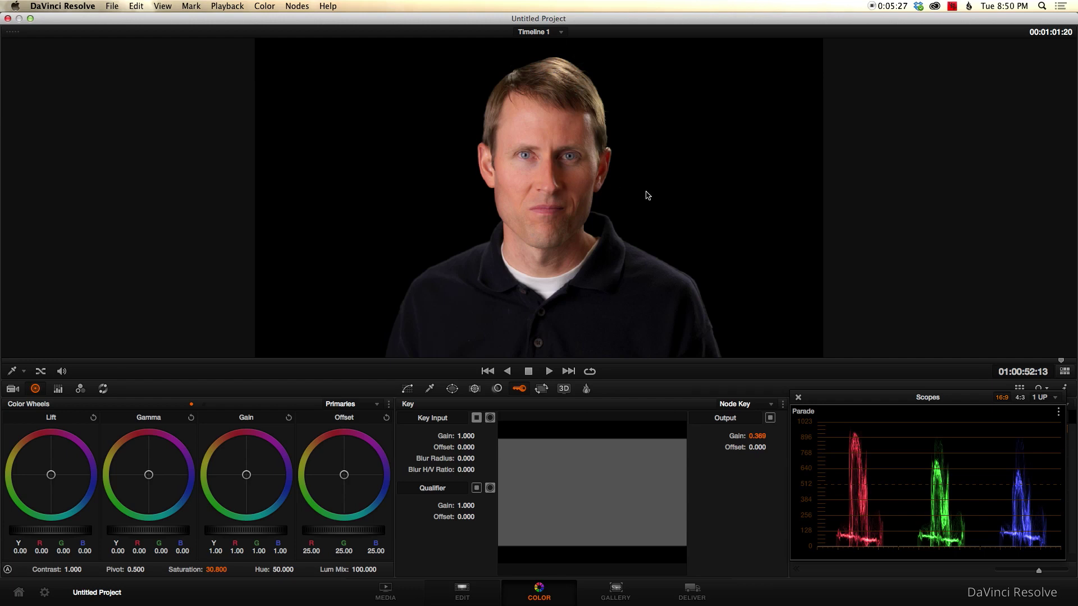
key("ctrl+d")
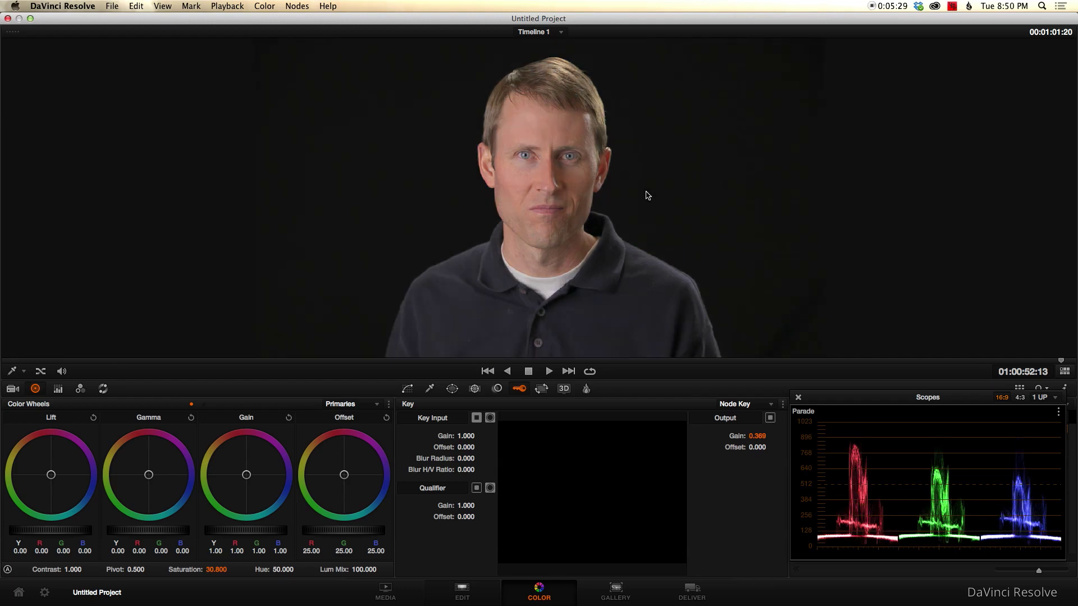
key("ctrl+d")
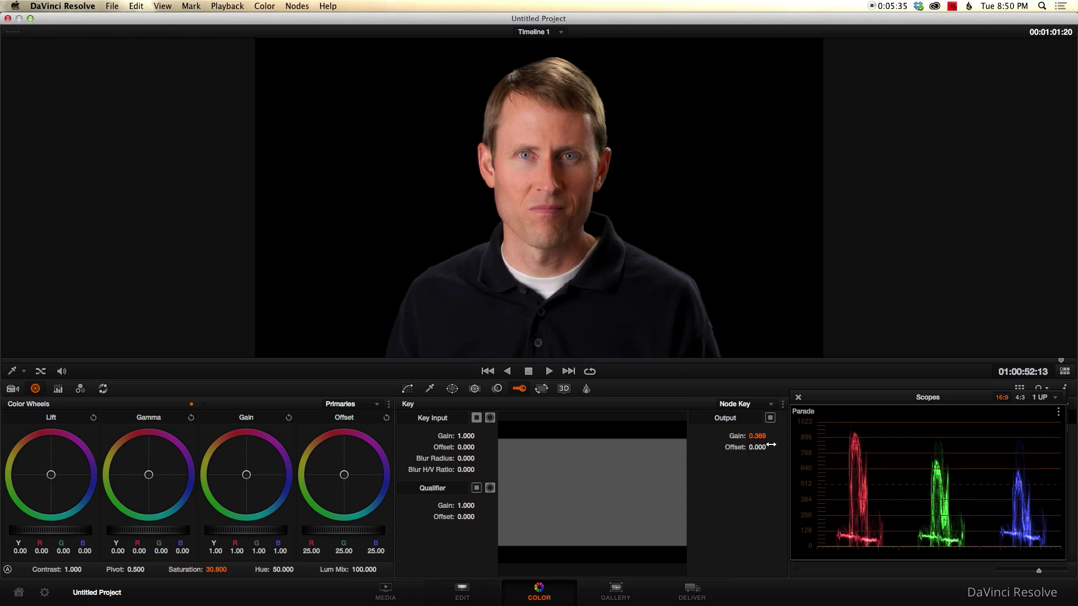
left_click_drag(759, 436, 801, 462)
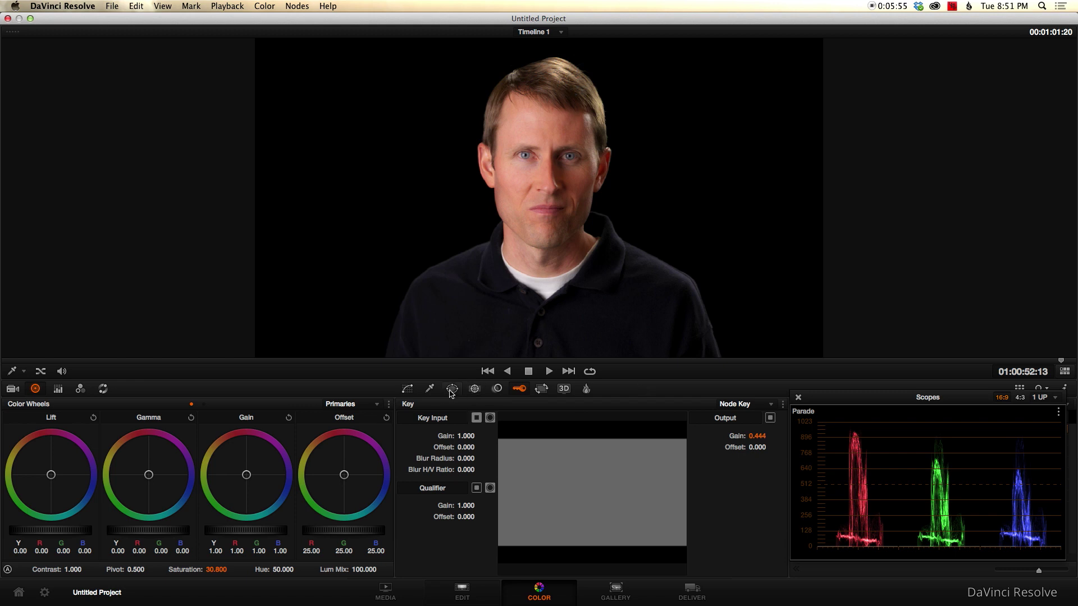
left_click(427, 389)
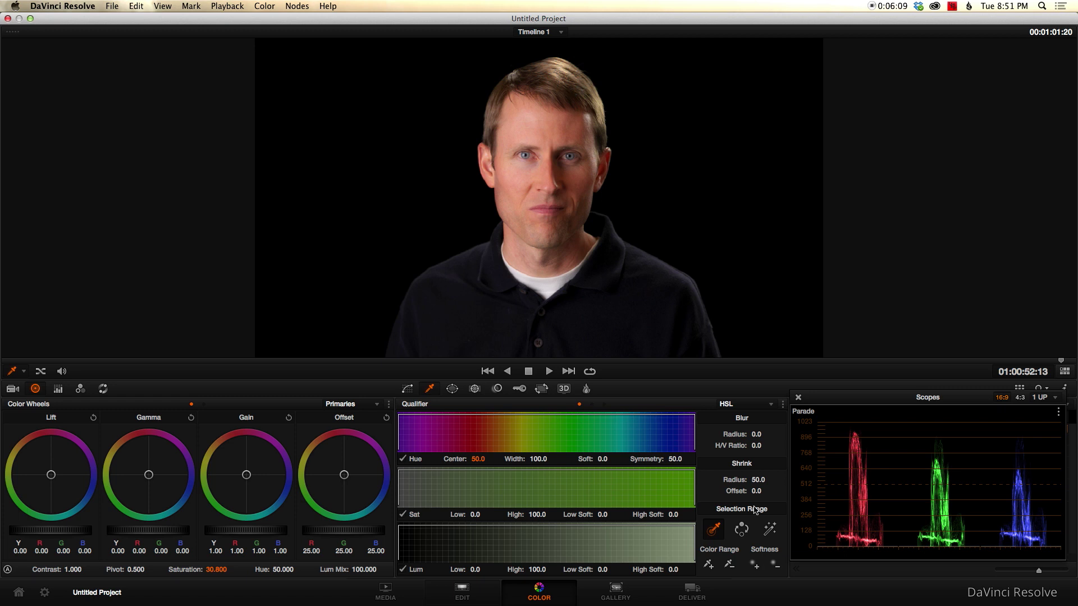
Key the man's facial skin with the qualifier picker, with blur radius 53.2 and shrink radius 48.9
left_click(769, 530)
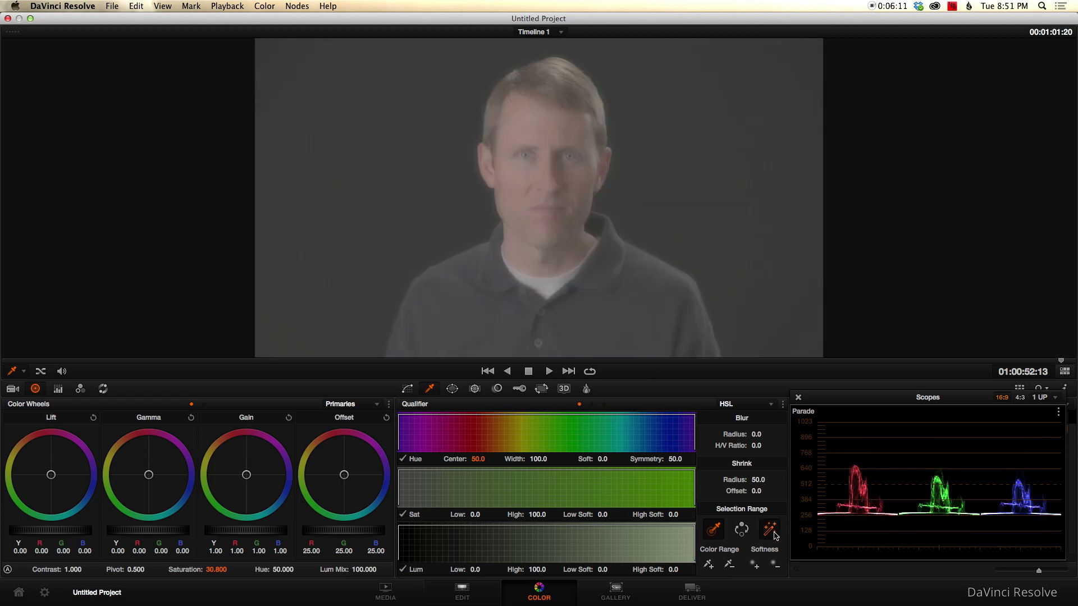
left_click(529, 179)
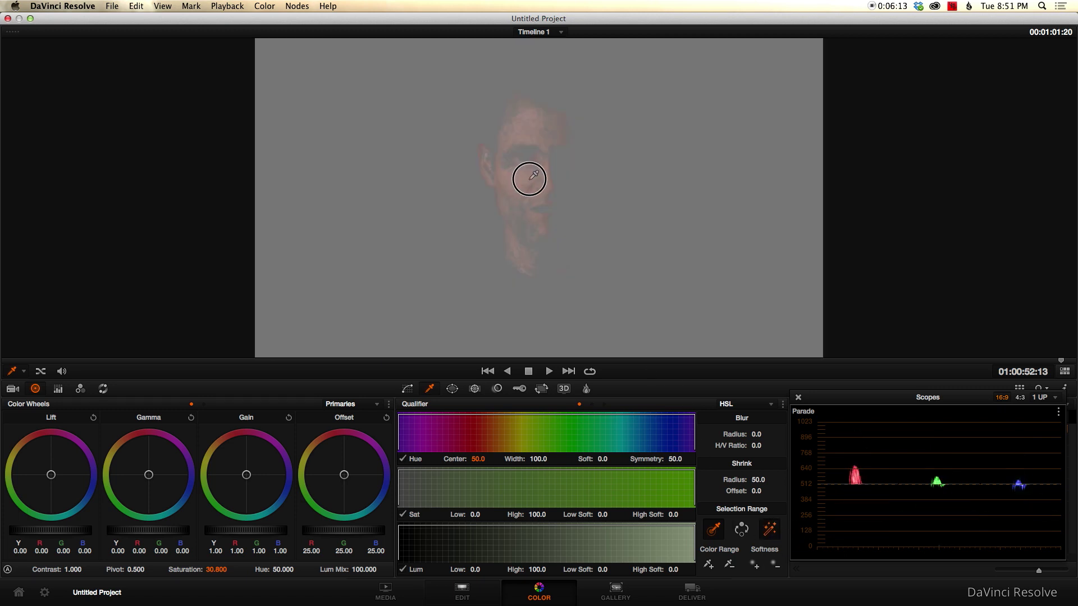
mouse_move(528, 179)
left_mouse_down()
mouse_move(582, 182)
mouse_move(564, 237)
mouse_move(564, 227)
left_mouse_up()
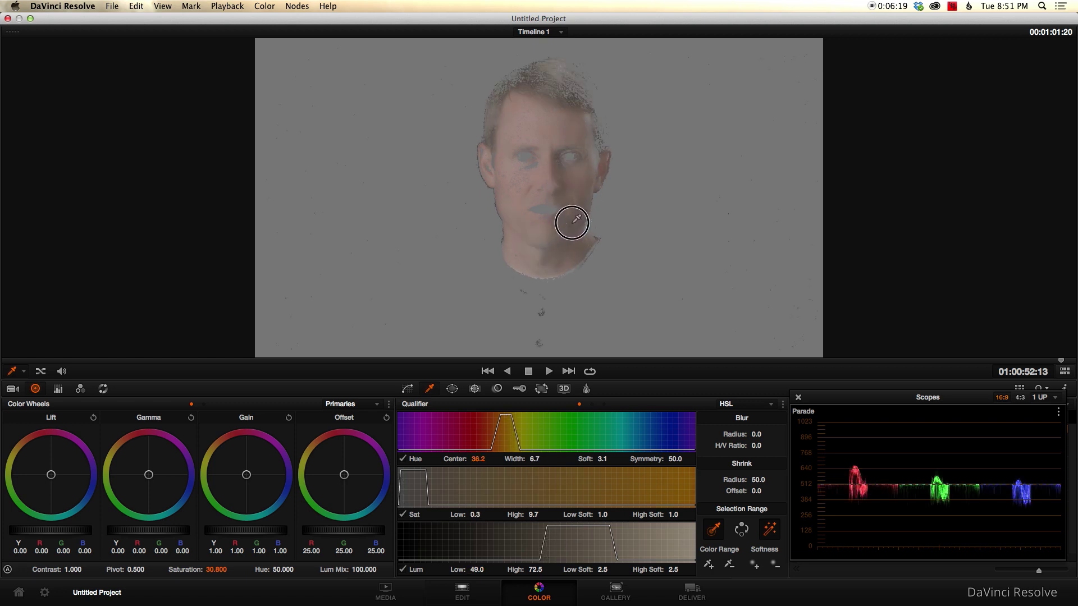
mouse_move(571, 223)
left_mouse_down()
mouse_move(568, 118)
mouse_move(513, 174)
mouse_move(531, 166)
mouse_move(518, 175)
mouse_move(532, 183)
left_mouse_up()
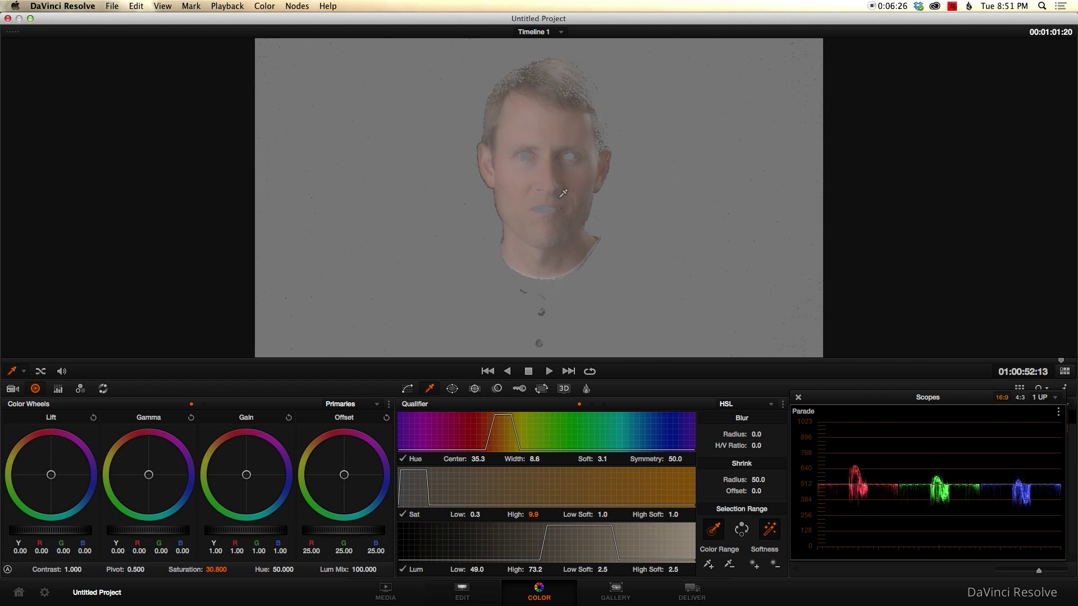
left_click_drag(768, 433, 1047, 445)
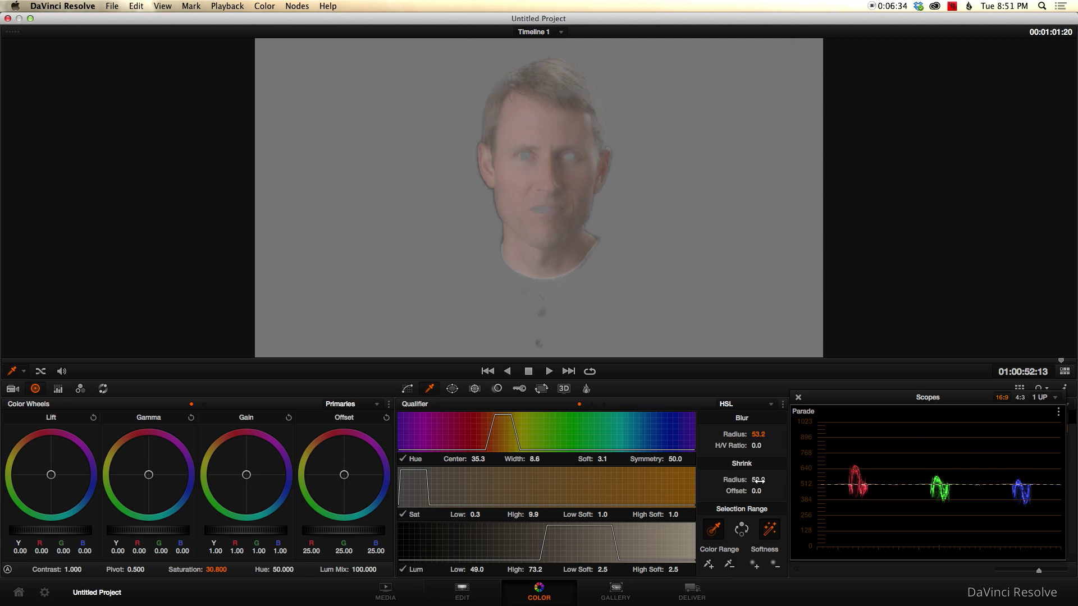
left_click_drag(759, 480, 754, 480)
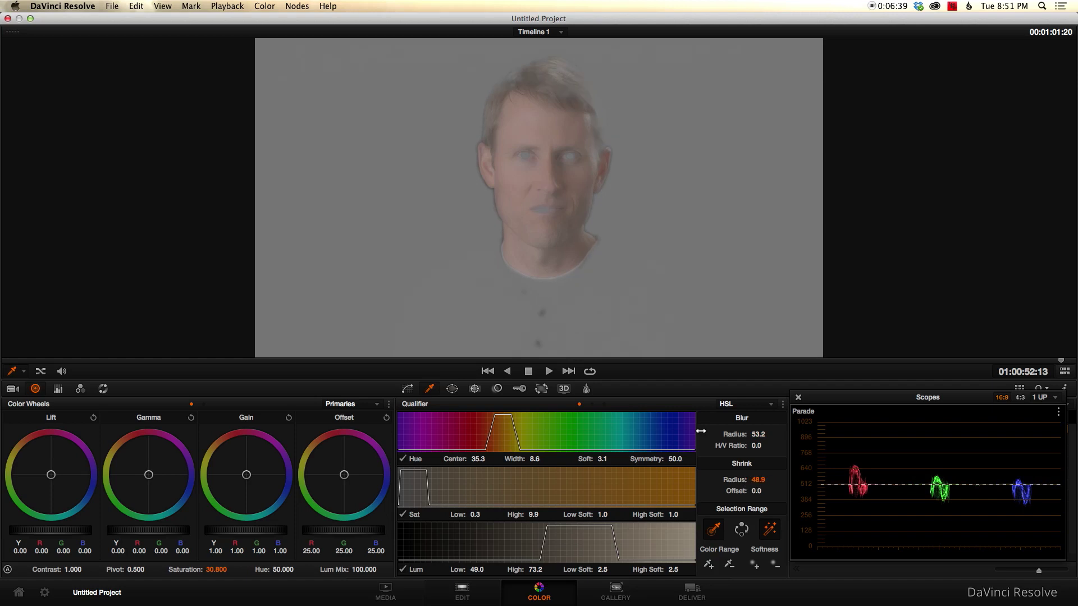
left_click(771, 530)
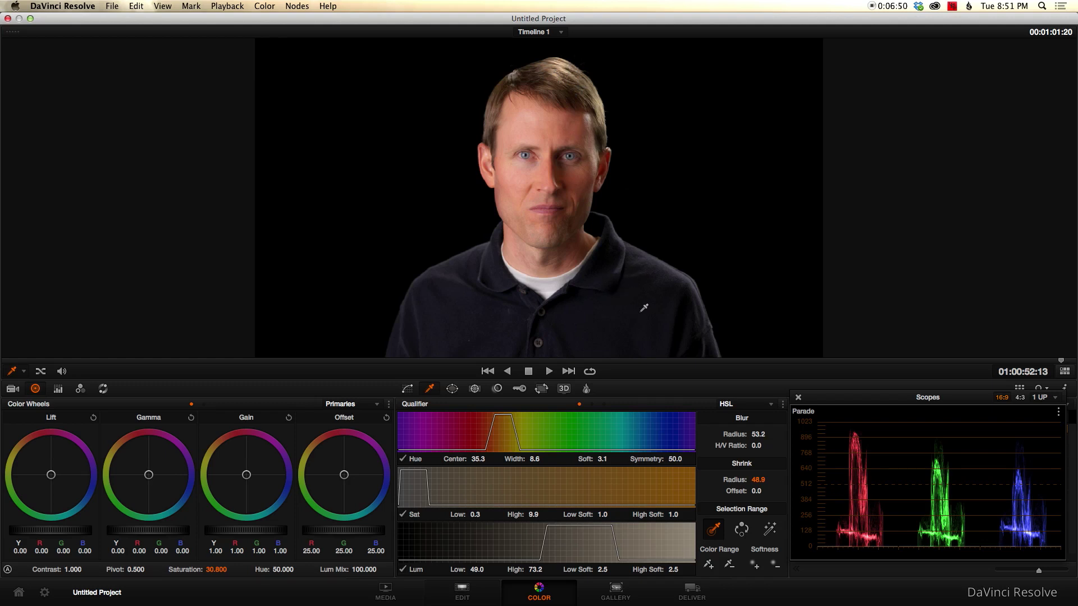
Set node 4's key output gain to 0.541
left_click(518, 388)
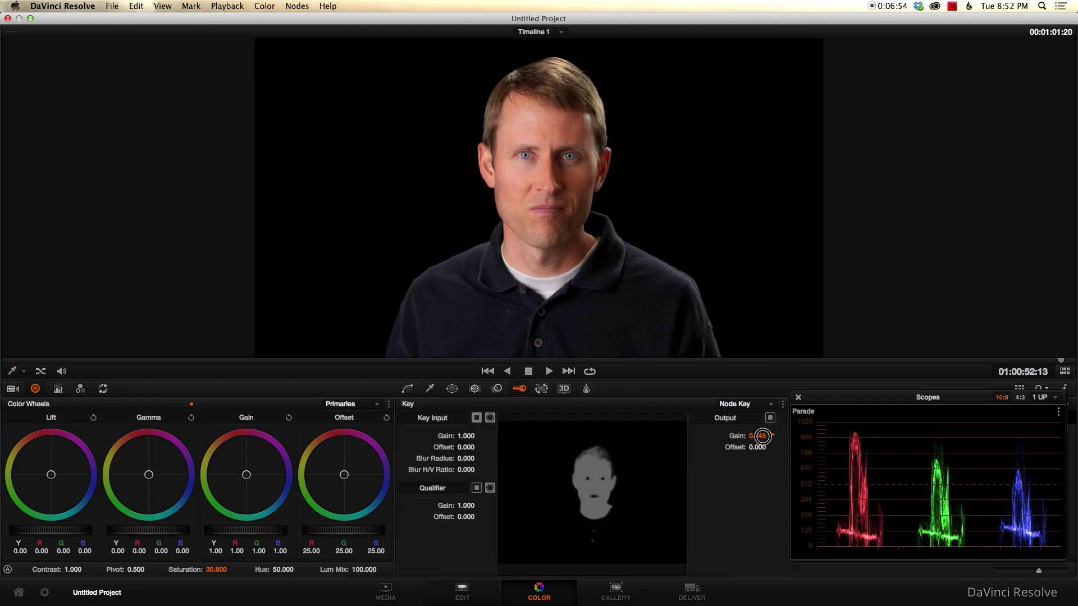
left_click_drag(759, 437, 837, 441)
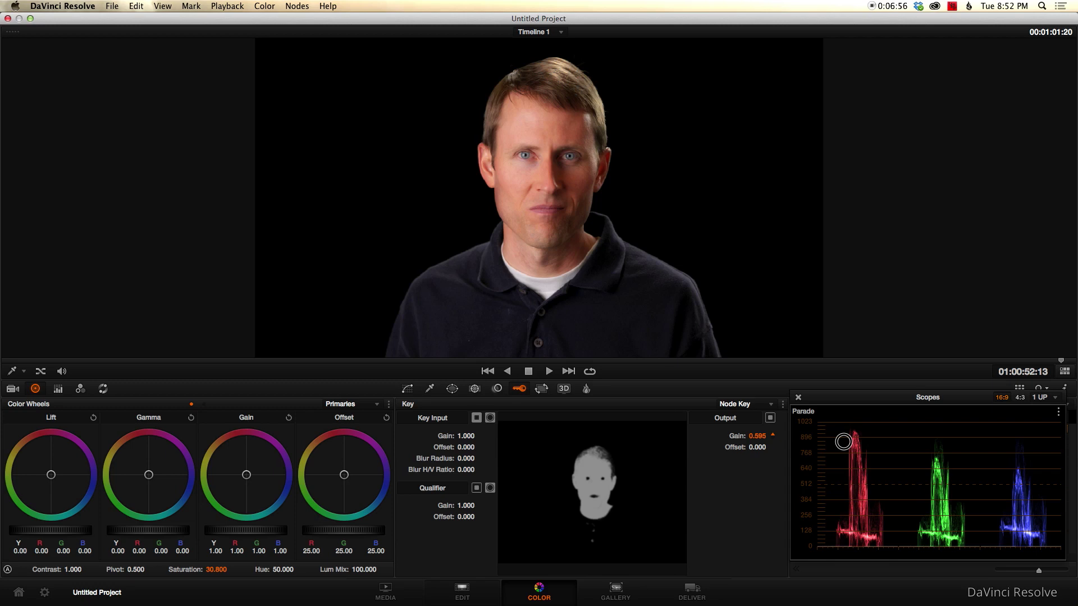
left_click_drag(843, 442, 813, 439)
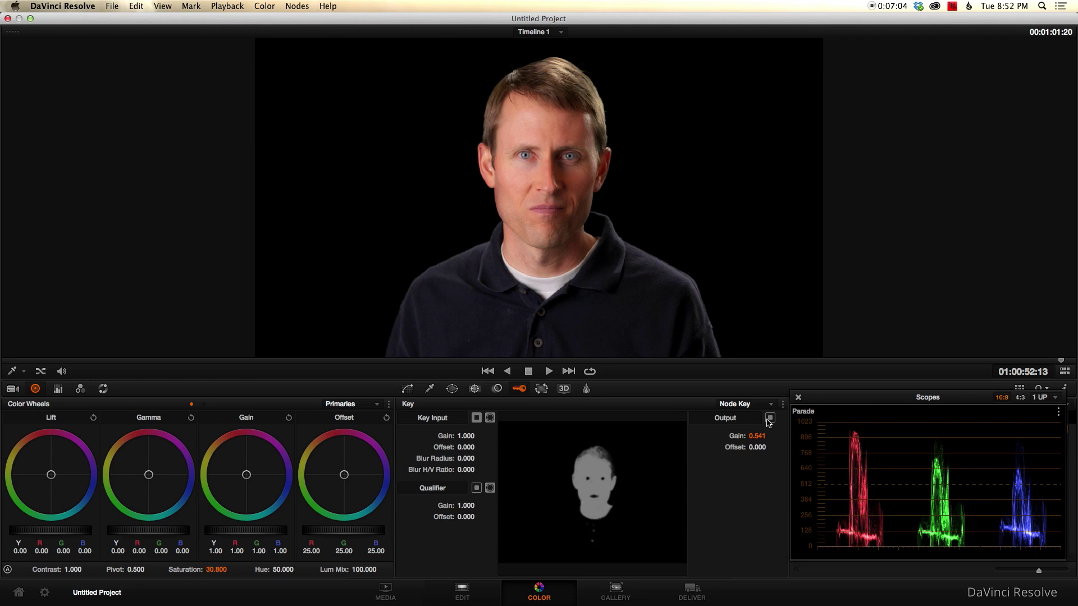
left_click(453, 389)
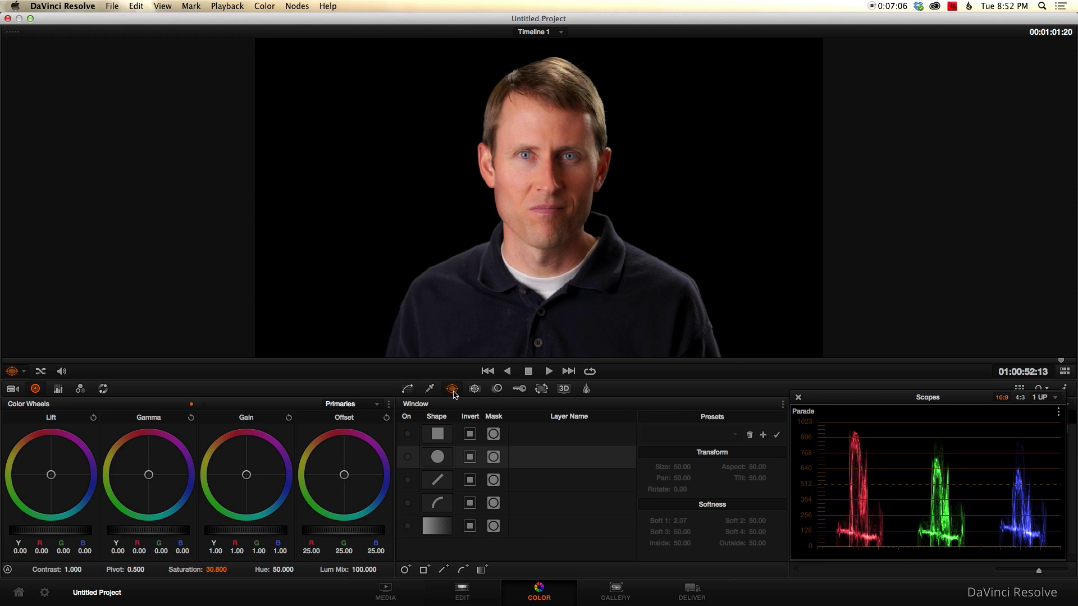
Enable a circle window and reshape it into a tight oval over the man's face
left_click(407, 458)
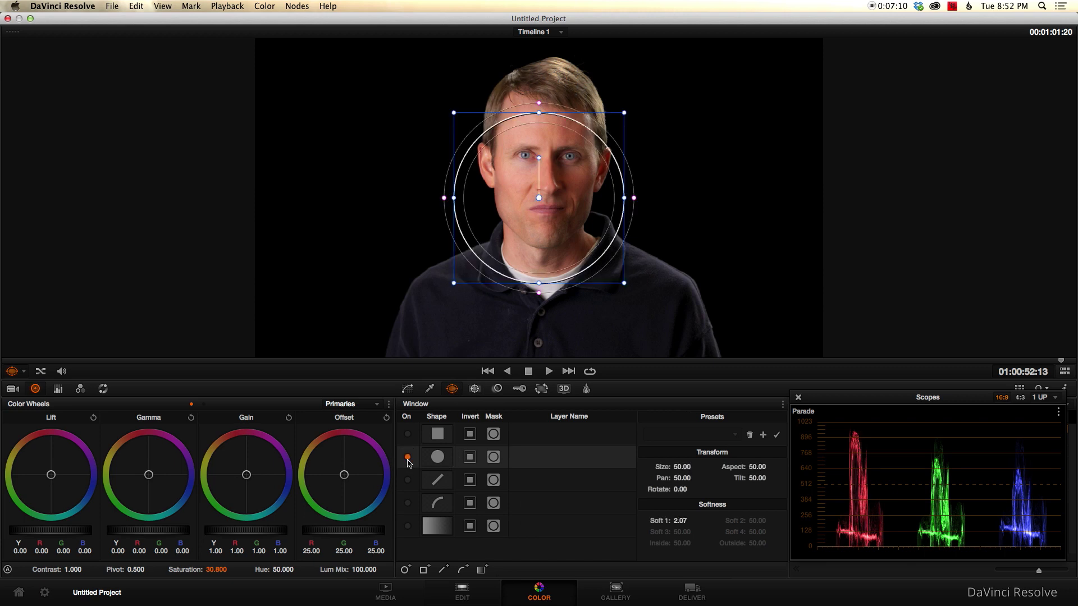
left_click_drag(539, 200, 548, 177)
mouse_move(632, 174)
left_mouse_down()
mouse_move(608, 177)
mouse_move(628, 178)
left_mouse_up()
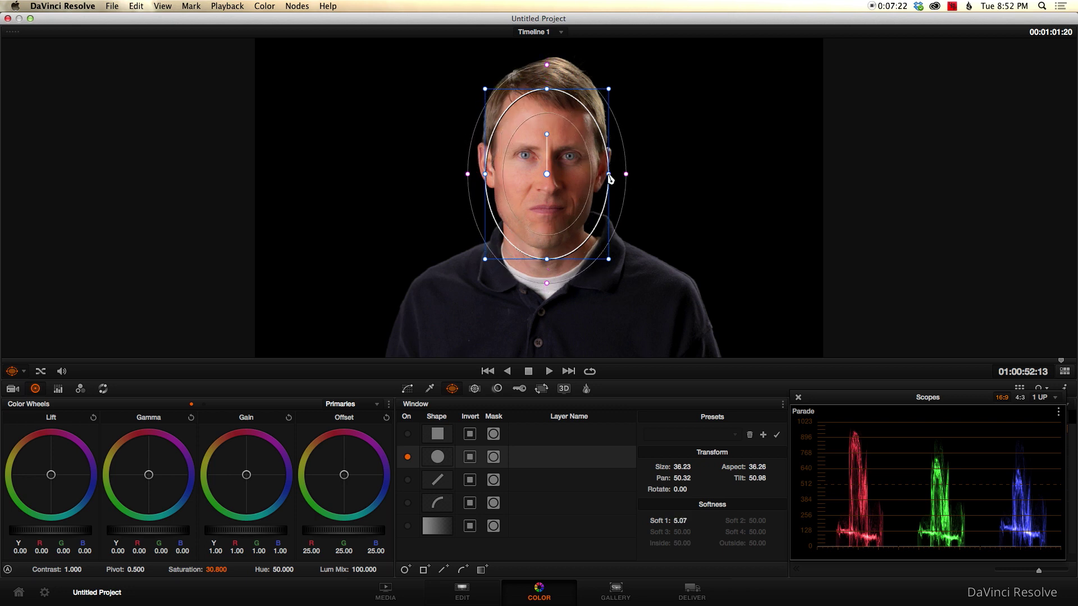
left_click_drag(608, 176, 608, 174)
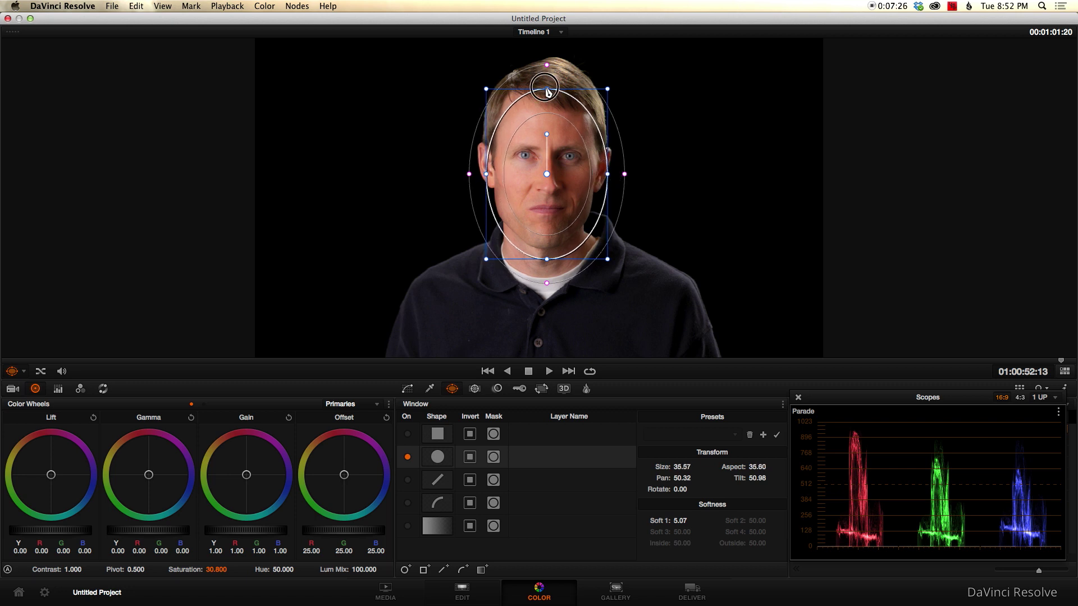
left_click_drag(547, 88, 547, 91)
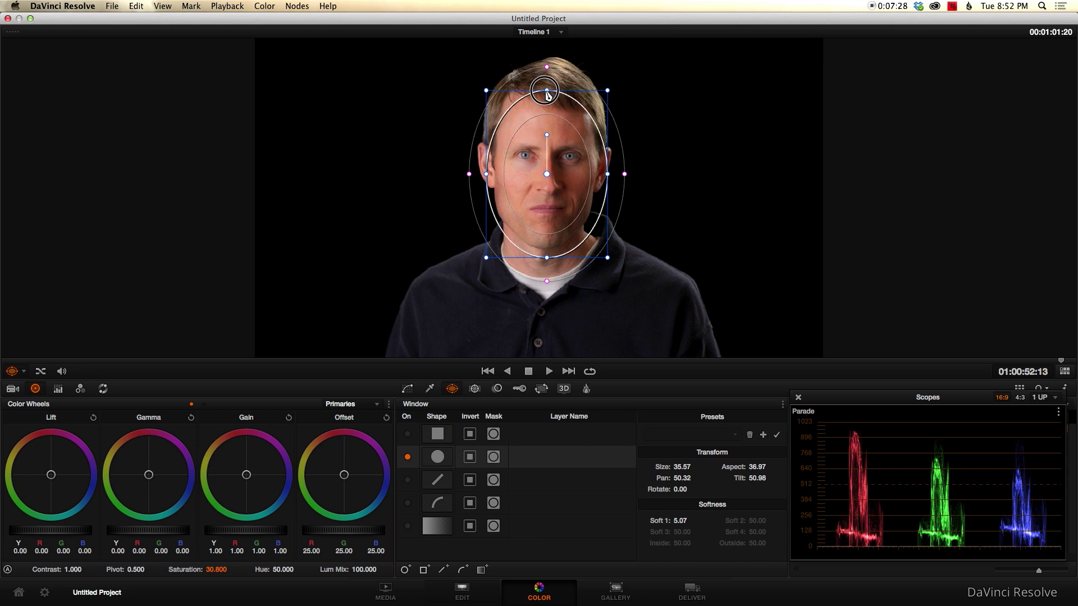
Adjust the oval's soft edge falloff to a softness of about 5.5
mouse_move(625, 178)
left_mouse_down()
mouse_move(622, 168)
mouse_move(635, 174)
left_mouse_up()
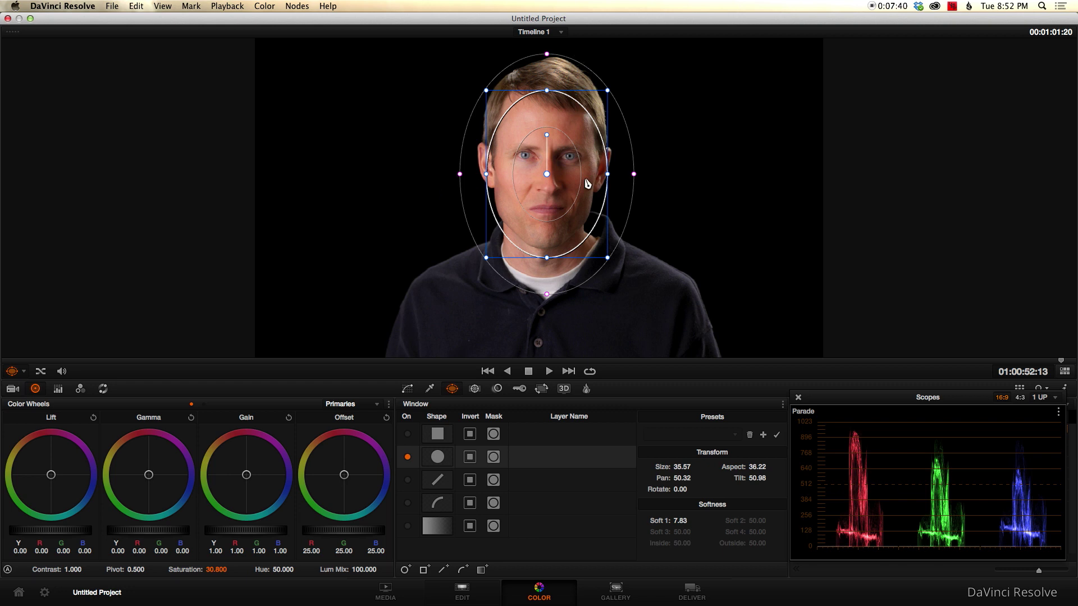
left_click(634, 174)
left_click_drag(633, 174, 626, 174)
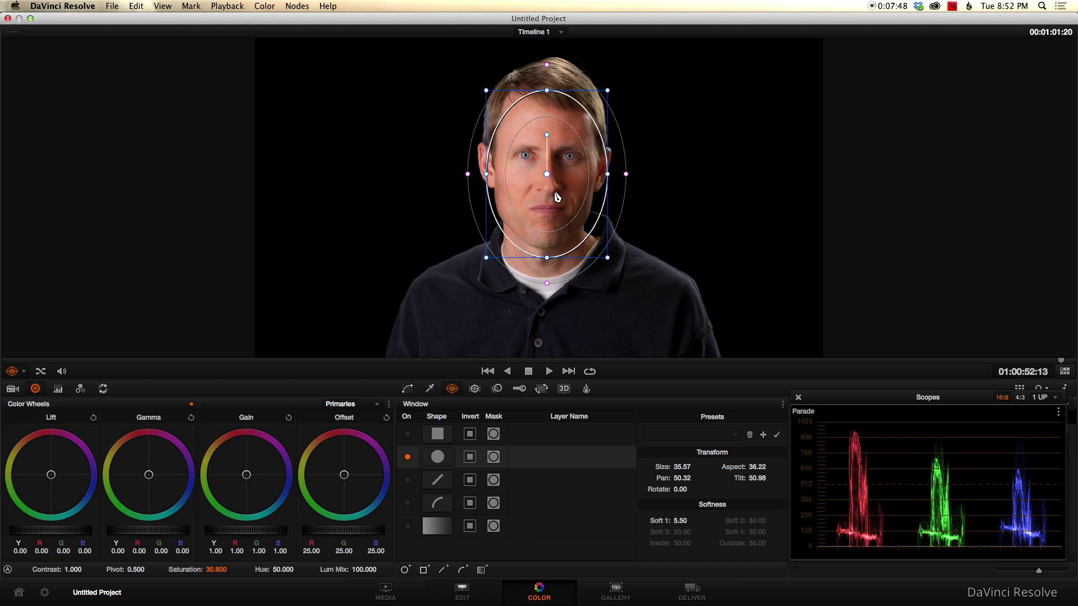
left_click(476, 390)
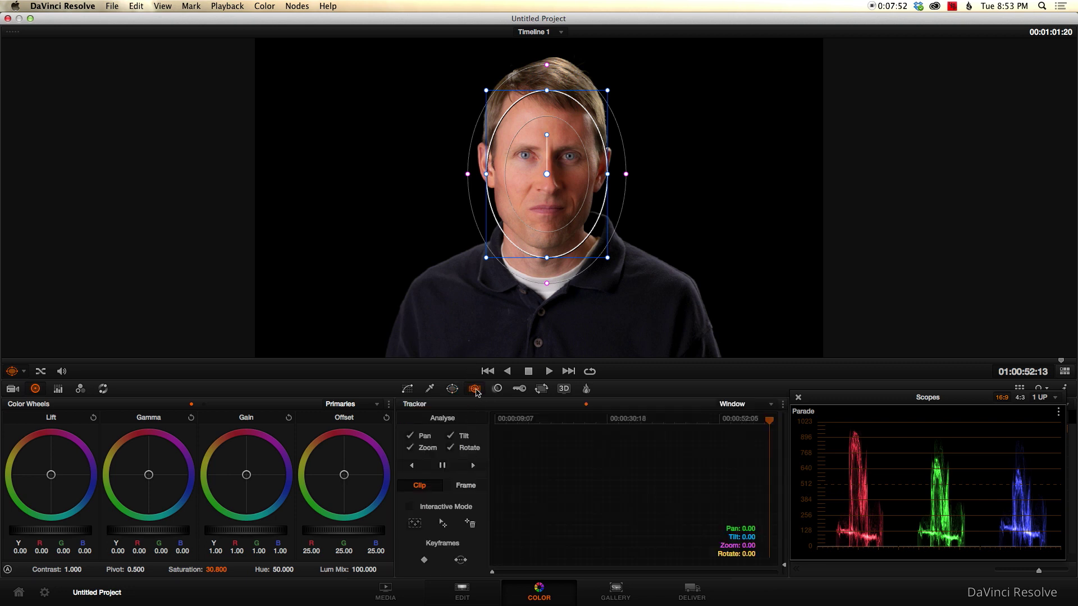
Track the face oval in reverse to about 01:00:22:04, then stop tracking
left_click(412, 467)
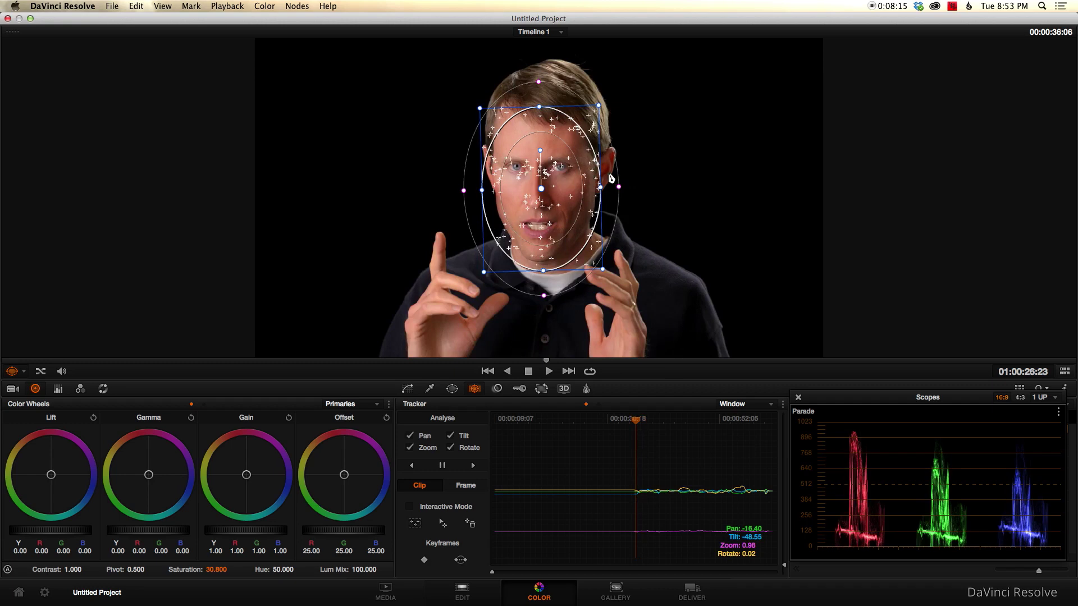
left_click(442, 466)
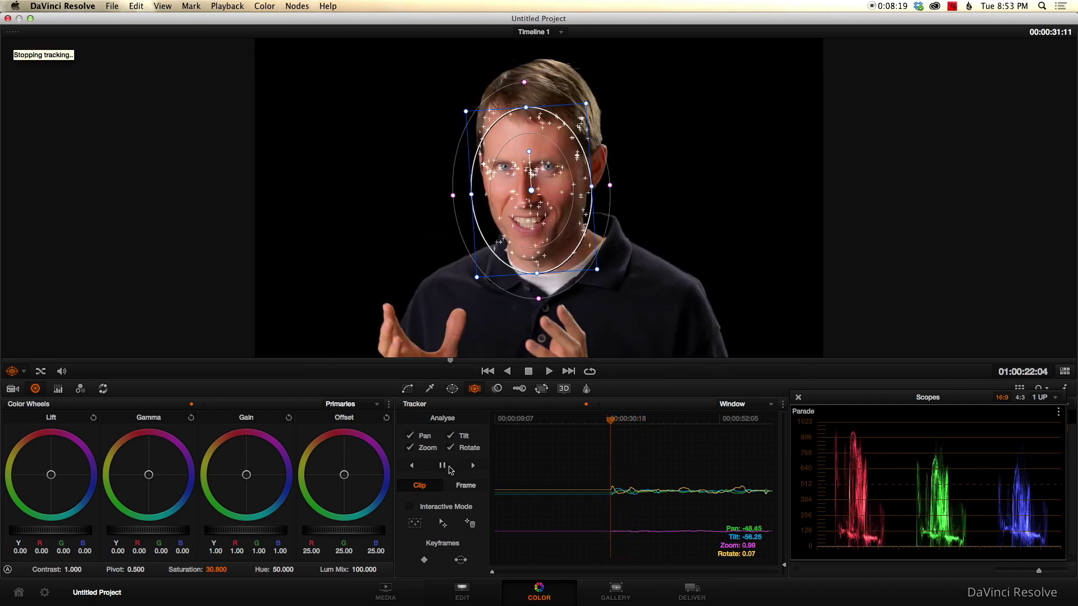
Set the viewer overlay to None to hide the window outline and tracker points
left_click(12, 371)
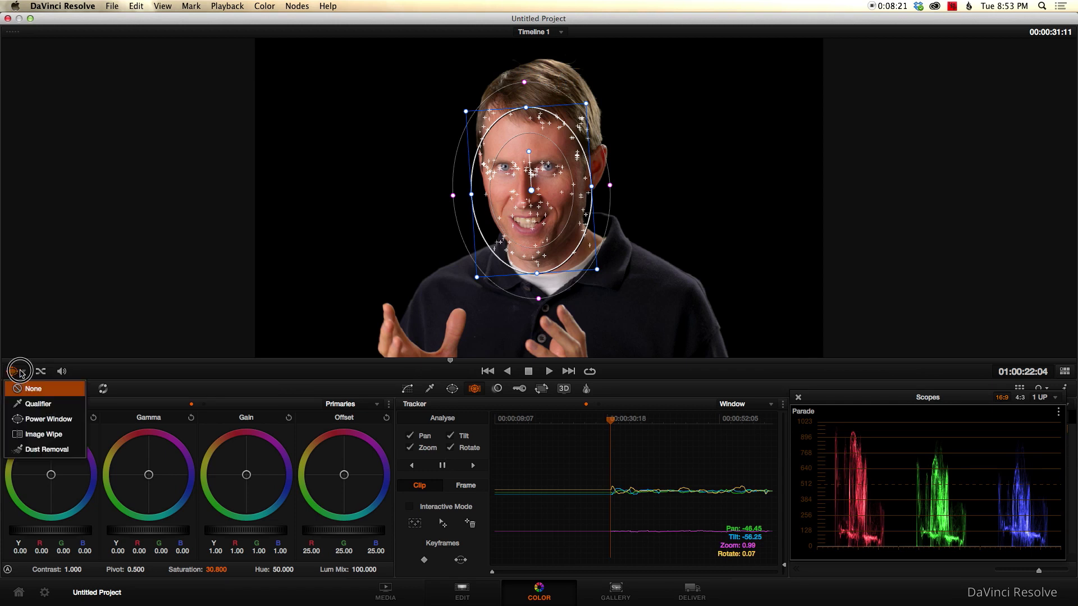
left_click(20, 386)
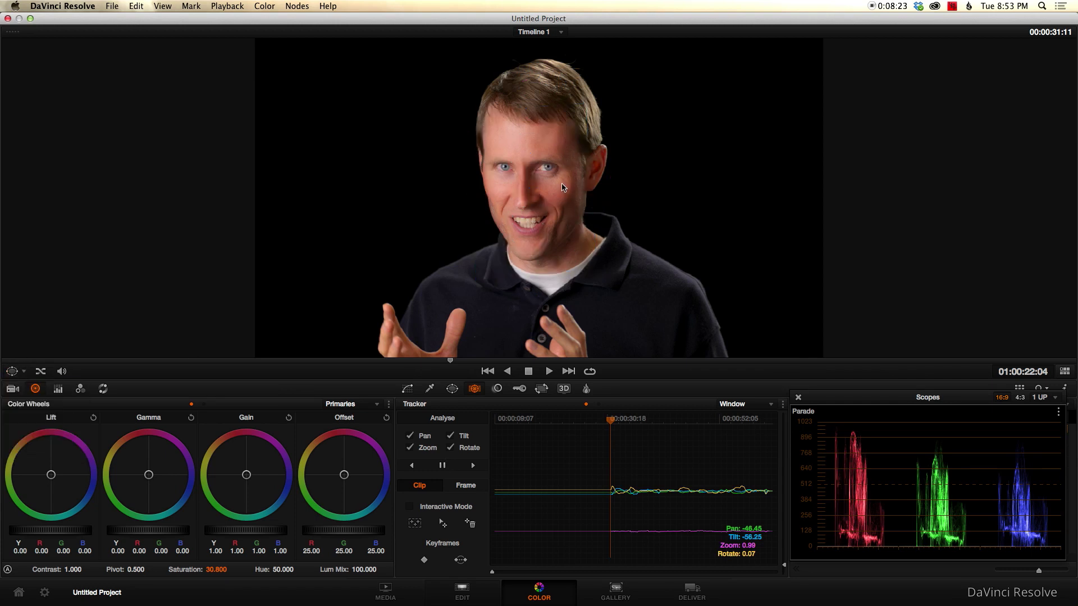